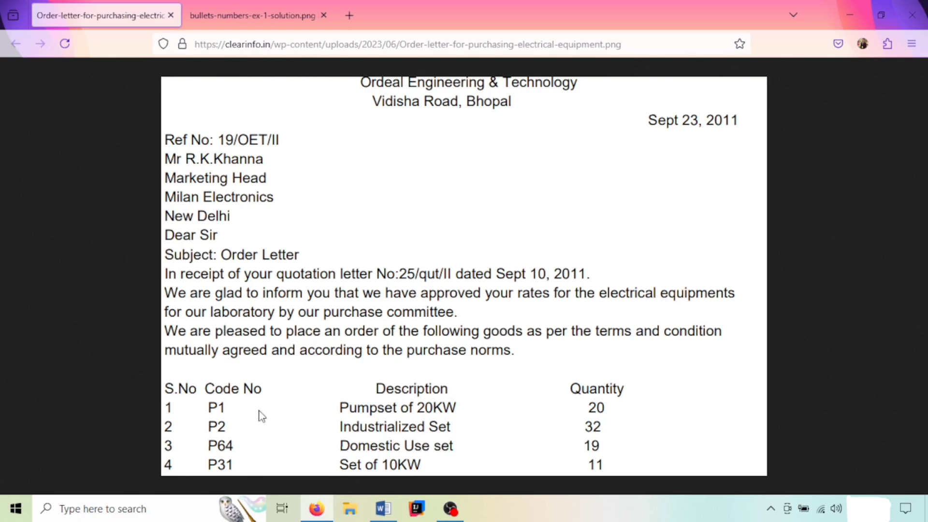
View the bullets and numbering example image in the browser and switch to the blank Word document
click(228, 16)
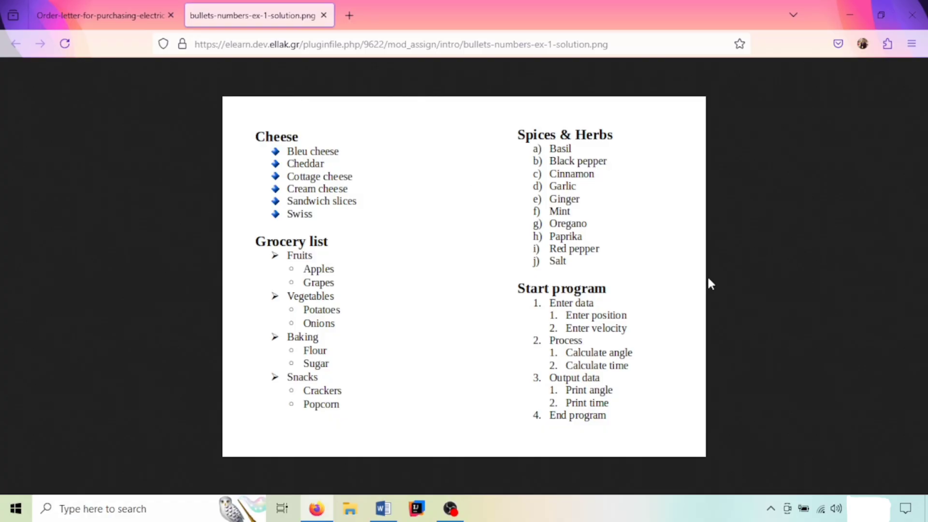
key(alt+Tab)
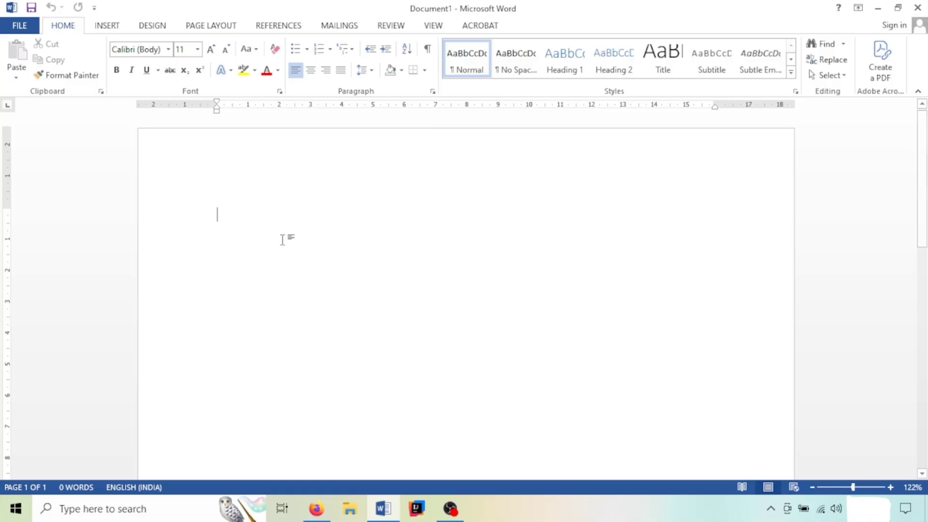
Enter the heading "Countries which are larger than India:-" and start a numbered list below it
text(Count)
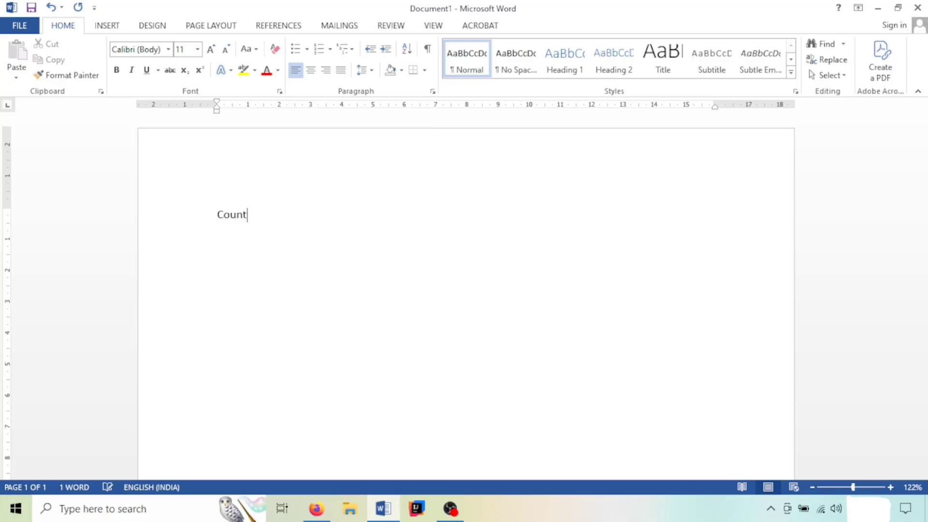
text(ries which are larger than)
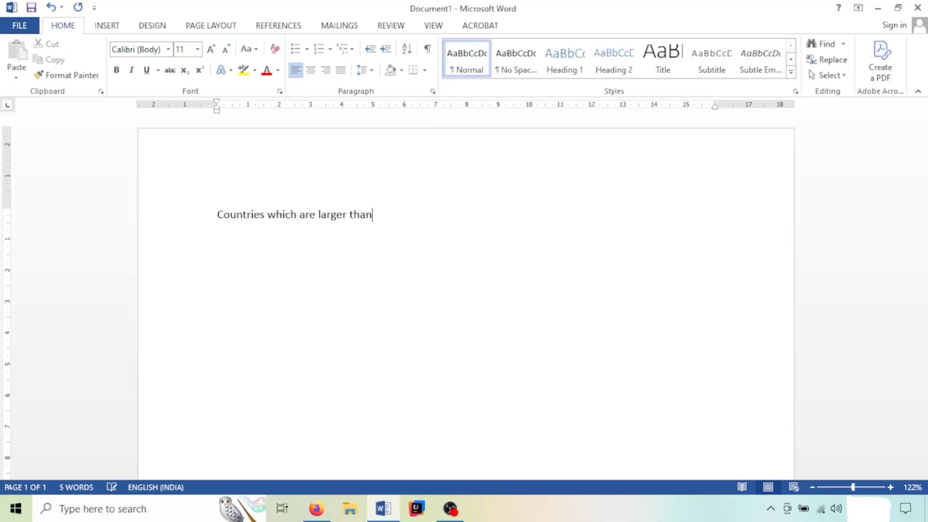
text( India:-)
click(314, 50)
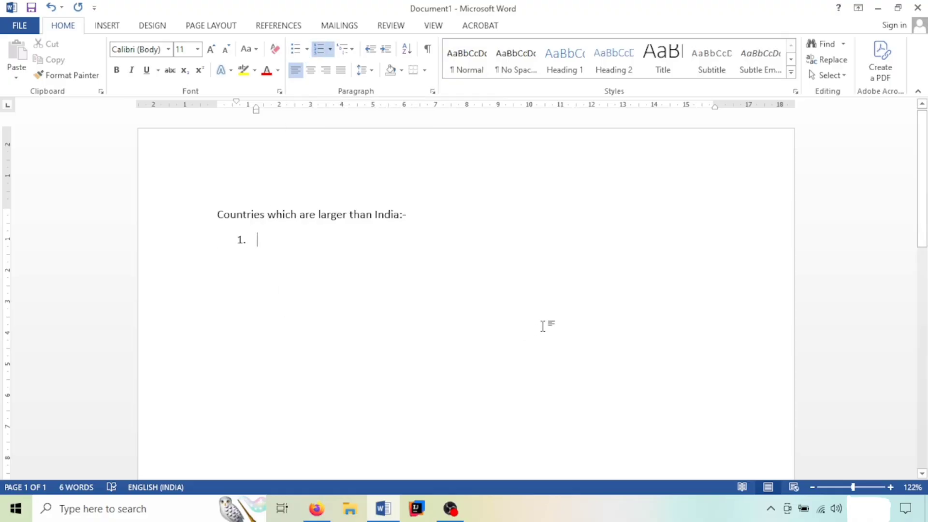
Fill the numbered list with Russia, Canada, USA, China, Brazil, Australia and India
text(Russia)
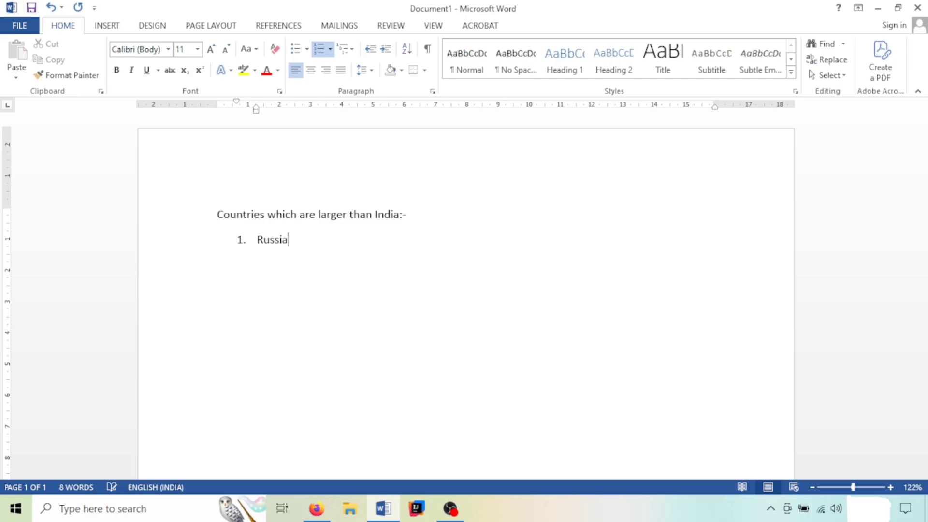
key(Return)
text(Car)
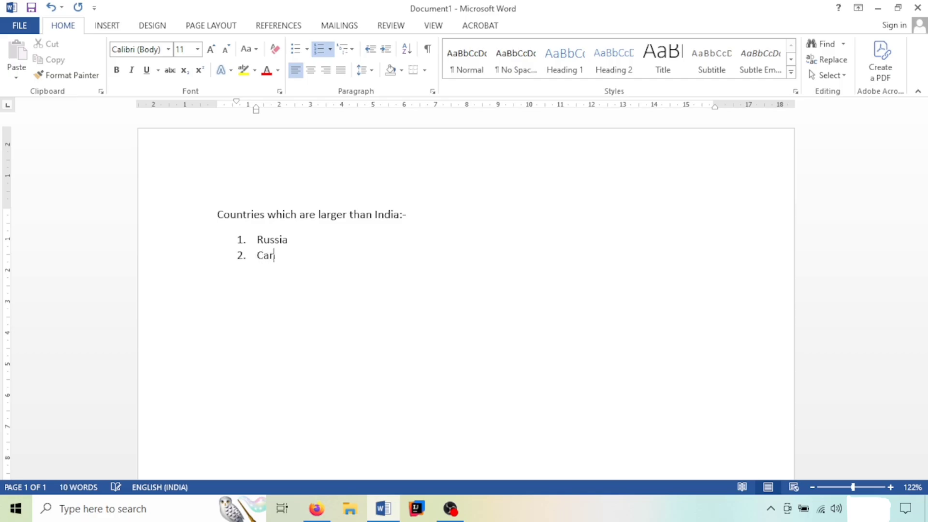
key(BackSpace)
text(nada)
key(Return)
text(USA)
key(Return)
text(Ch)
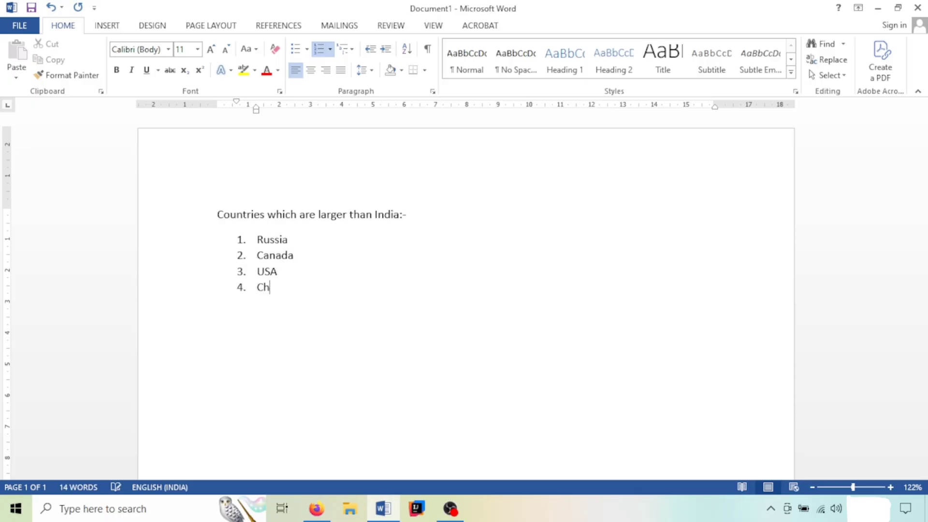
text(ina)
key(Return)
text(Brazil)
key(Return)
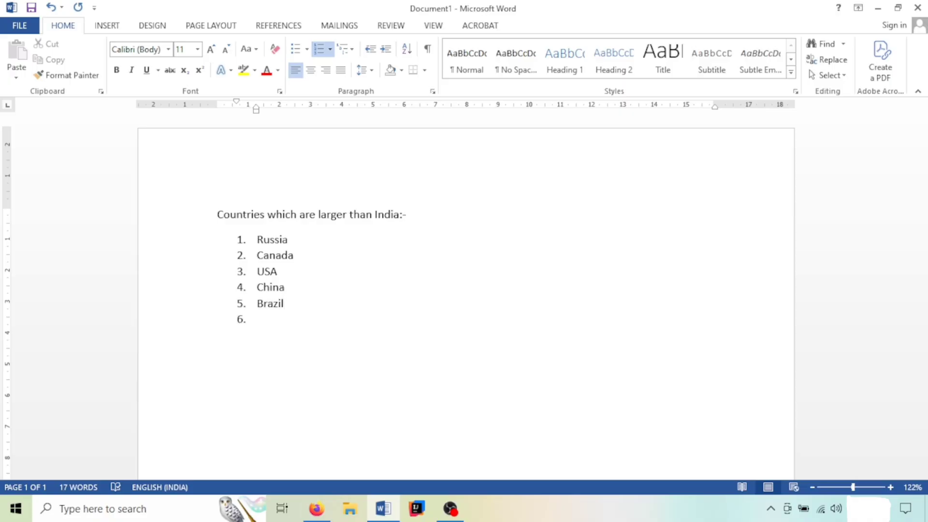
text(Australia India)
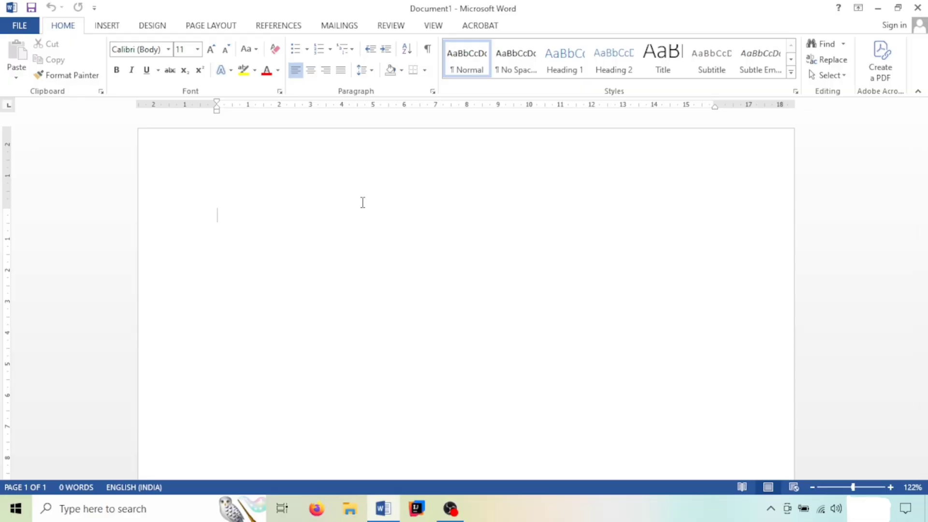
In a blank document, enter the heading "Neighbouring countries of India" and start a bulleted list with four-diamond bullets below it
text(Neighbo)
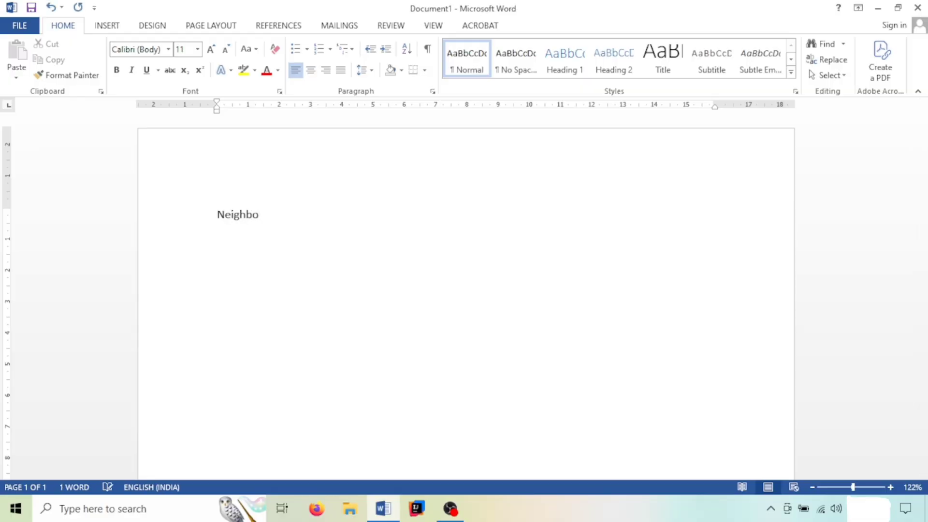
text(uring countries of )
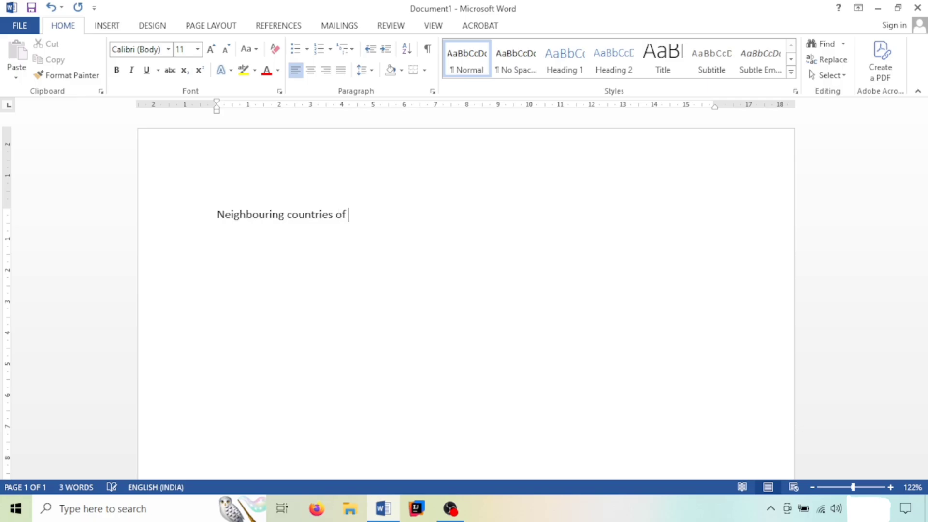
text(India)
click(297, 50)
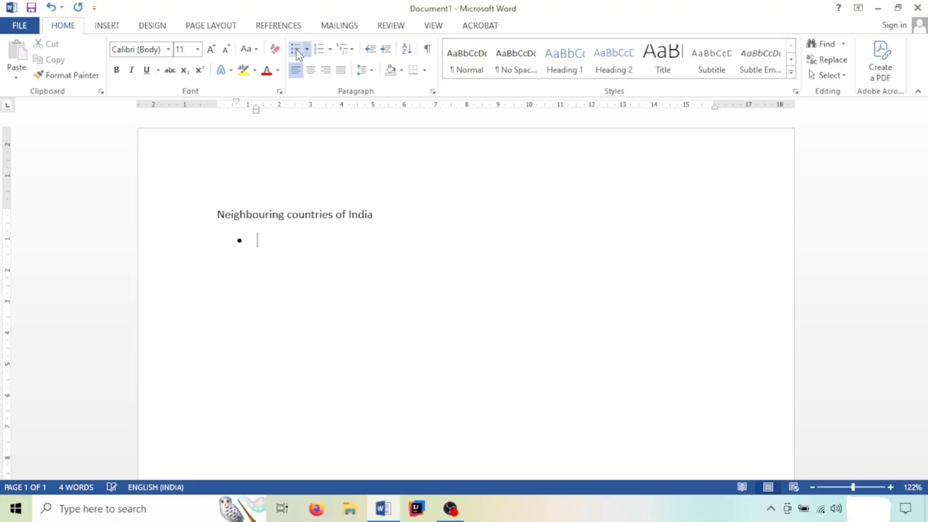
click(307, 50)
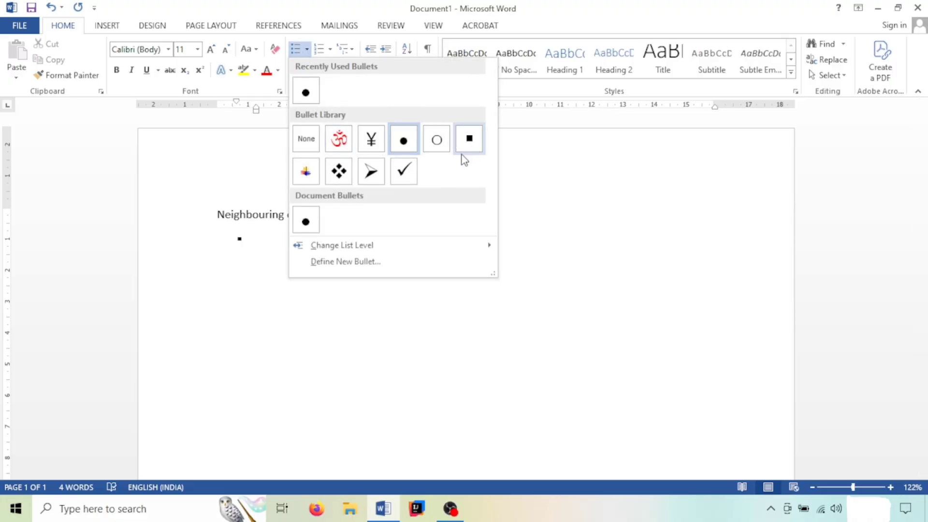
click(345, 175)
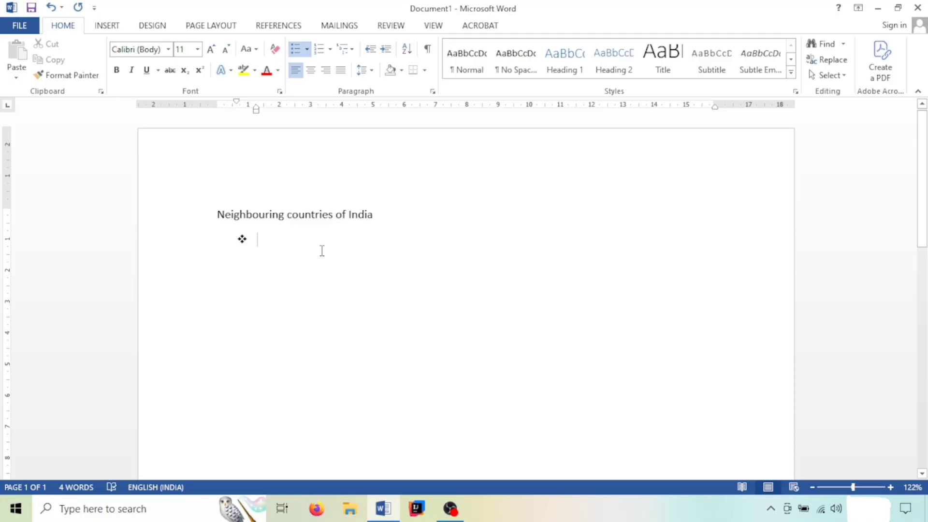
Enter "Bangladesh" as the first bulleted country and shift the bulleted list slightly further in from the margin
text(Bangl)
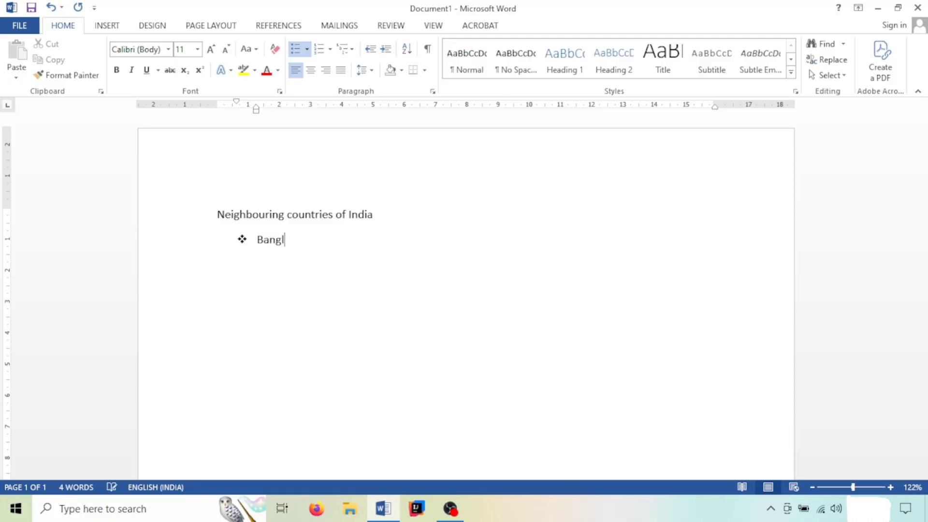
text(asesh)
drag(242, 253, 249, 256)
click(267, 257)
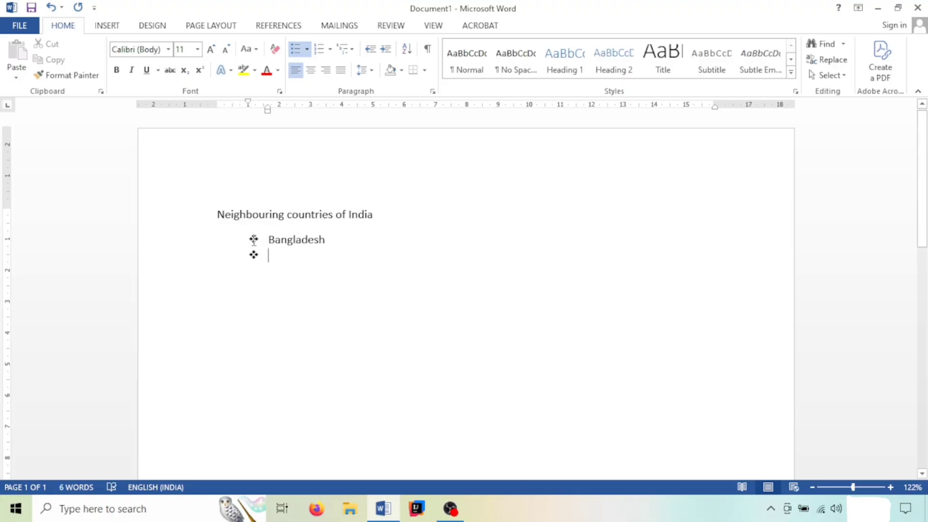
Colour the list's bullet symbols red without recolouring the item text
click(254, 255)
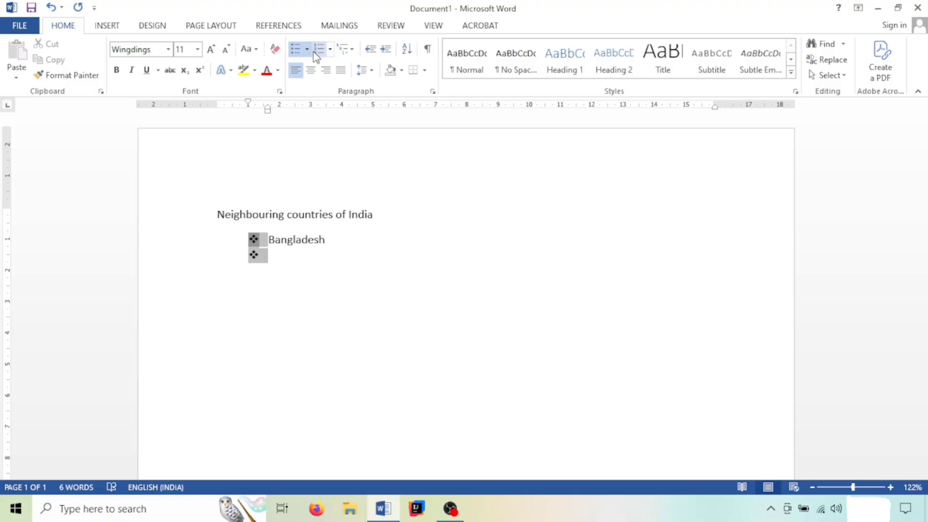
click(267, 70)
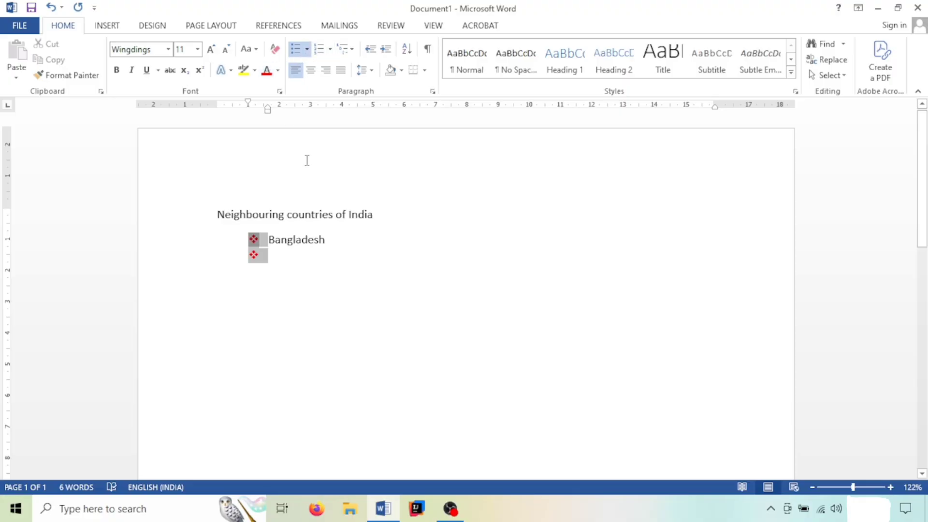
click(299, 282)
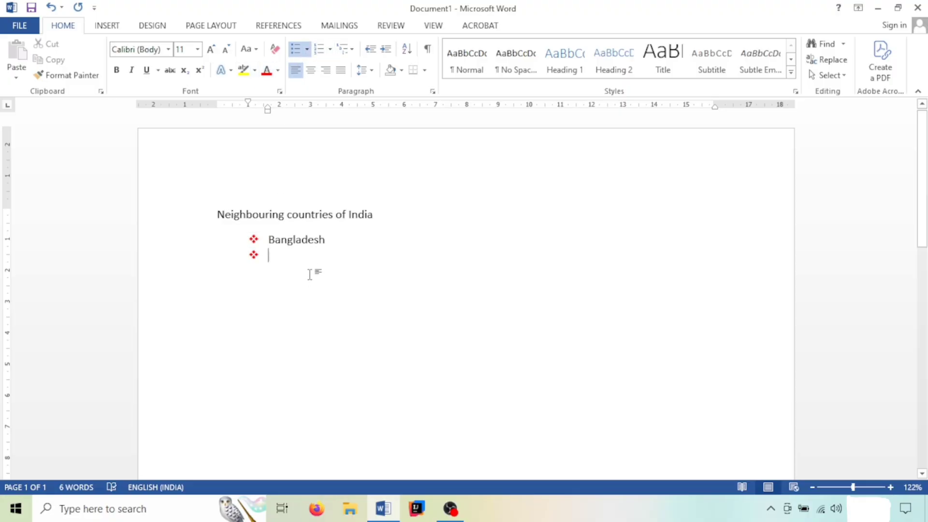
Adjust the indent of the bulleted list closer to the margin and change its bullets to the arrowhead style
click(259, 256)
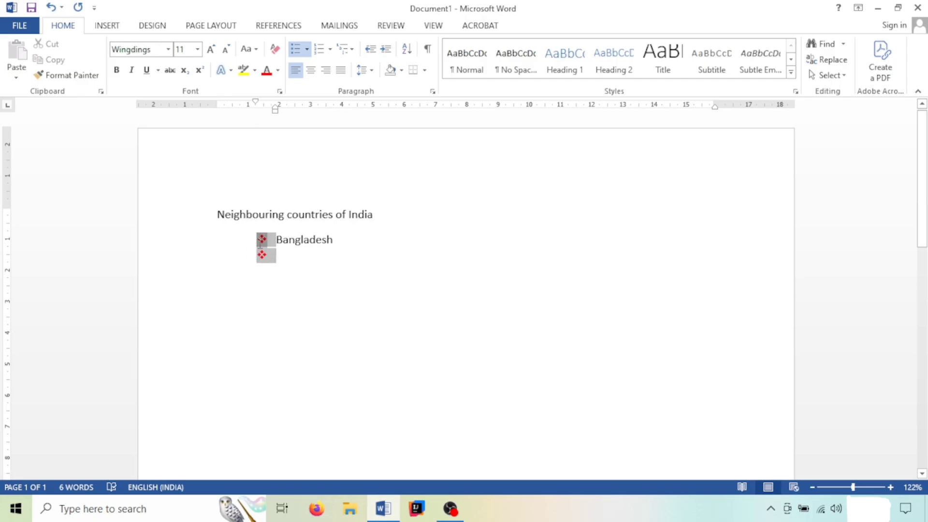
drag(275, 110, 260, 110)
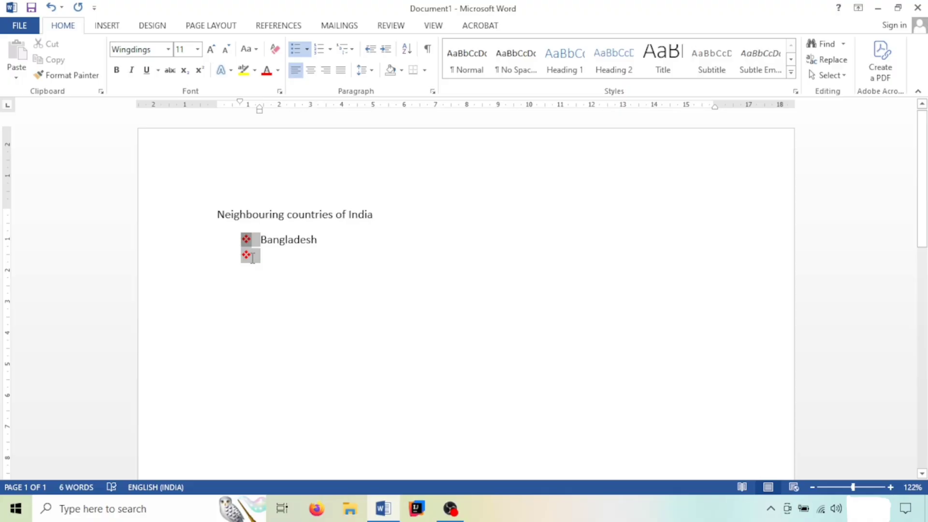
click(307, 49)
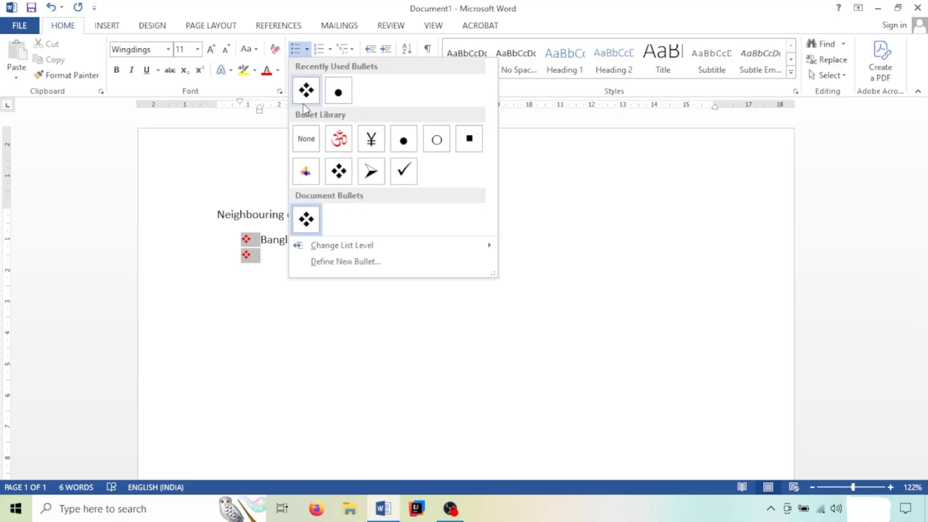
click(370, 171)
click(375, 262)
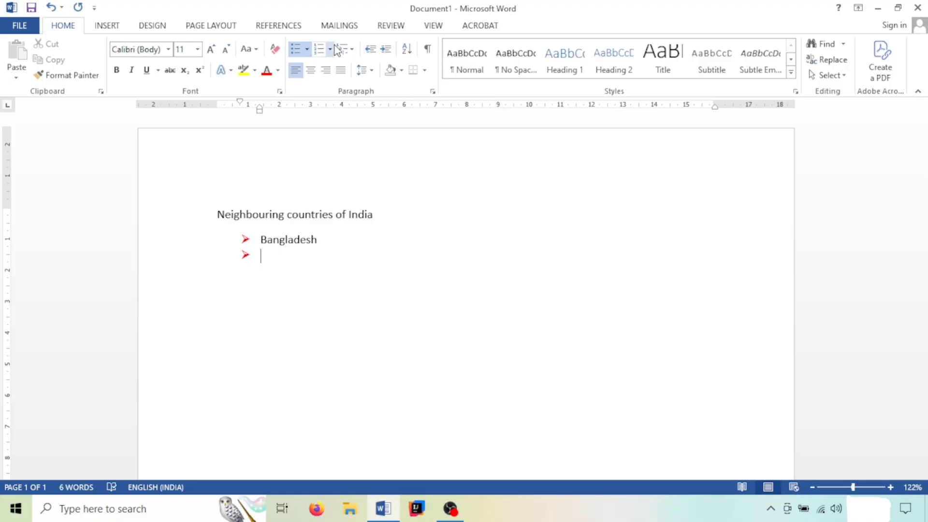
Examine the available bullet styles and the multilevel list formats
click(308, 50)
click(307, 50)
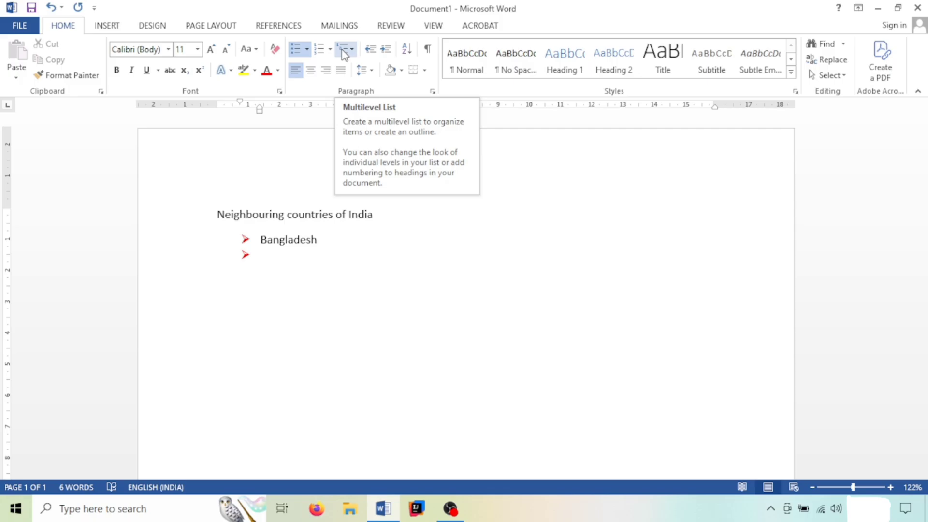
click(344, 52)
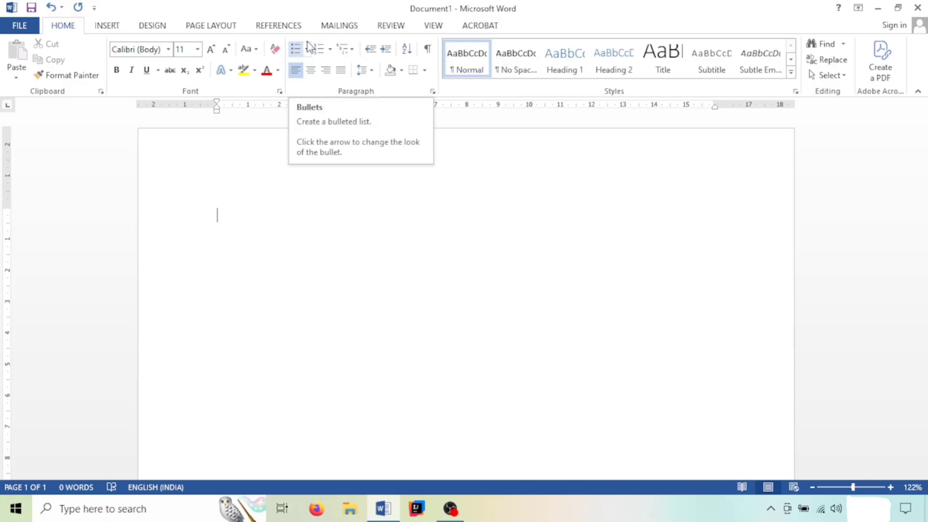
click(344, 57)
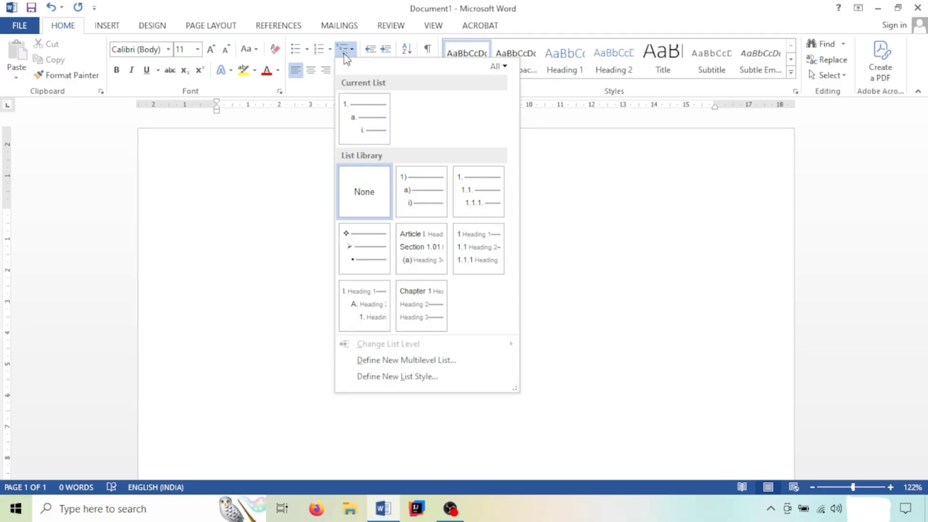
click(284, 161)
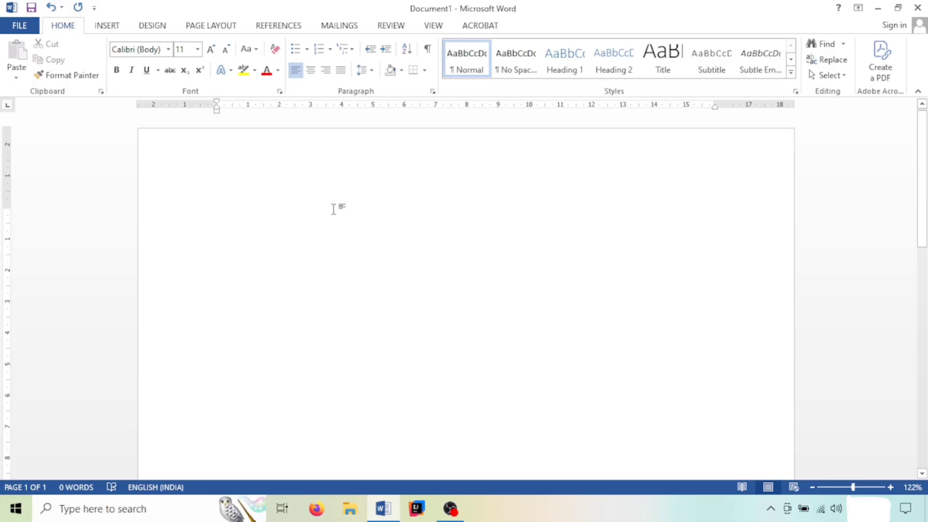
Fill the blank document with sample paragraphs using the =rand() function
text(=ran)
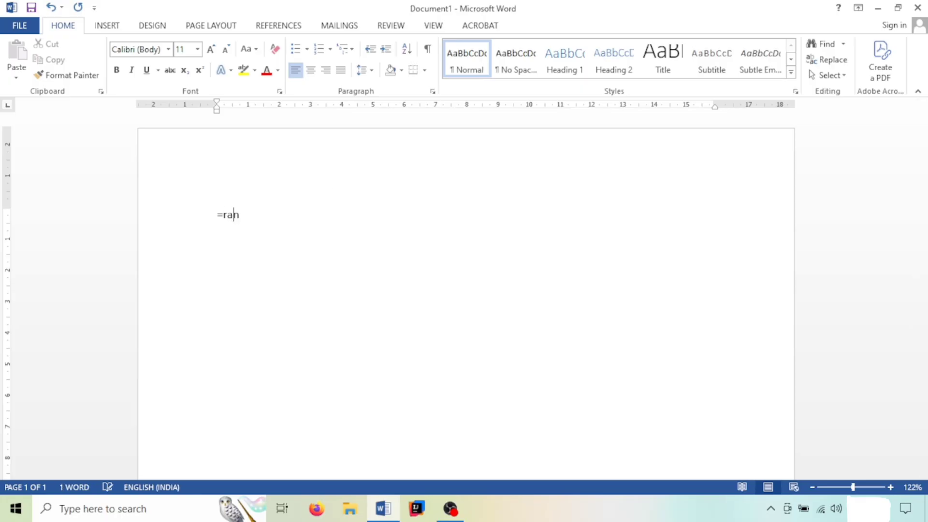
text(d(0)
key(Return)
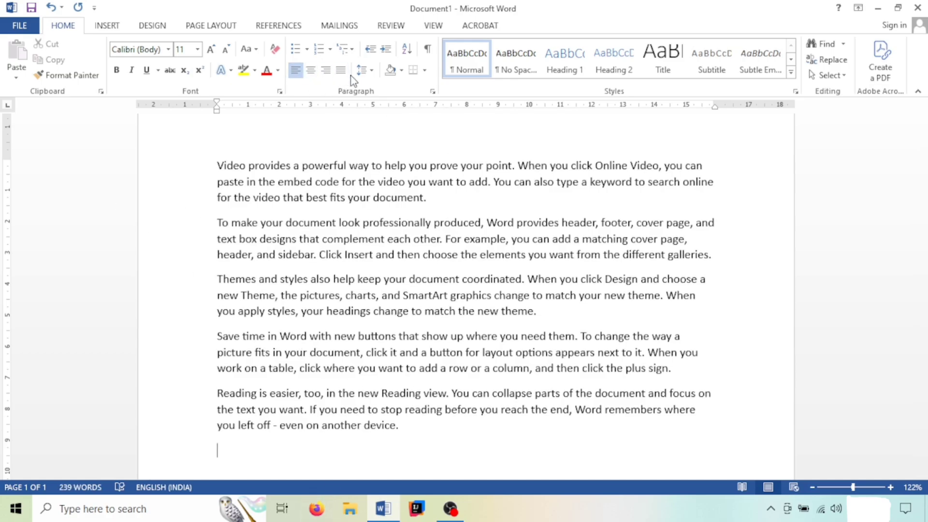
Increase the indent of the whole first paragraph by one level and undo it
scroll(447, 348, up, 1)
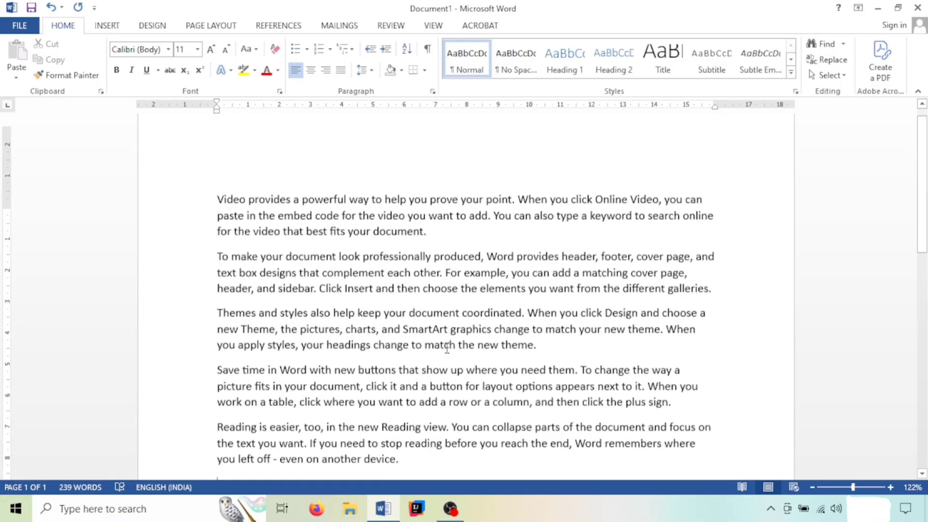
click(203, 213)
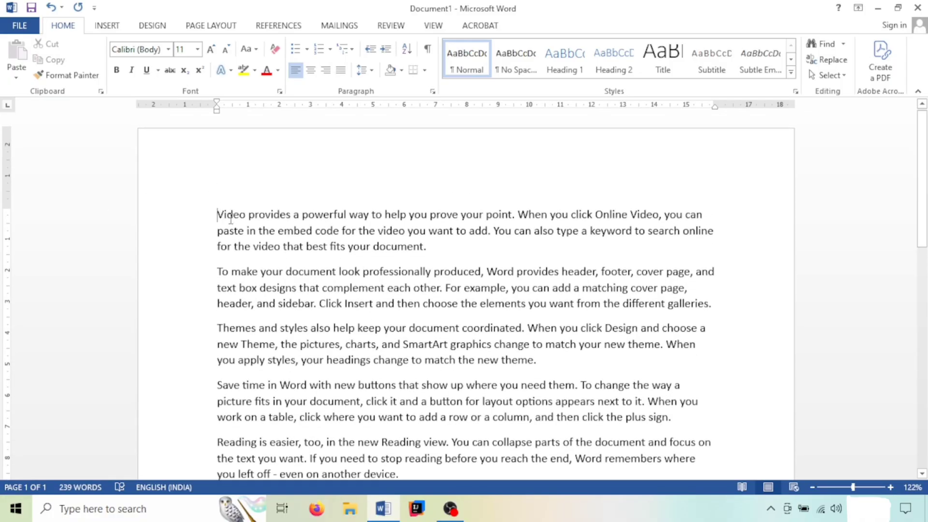
click(386, 50)
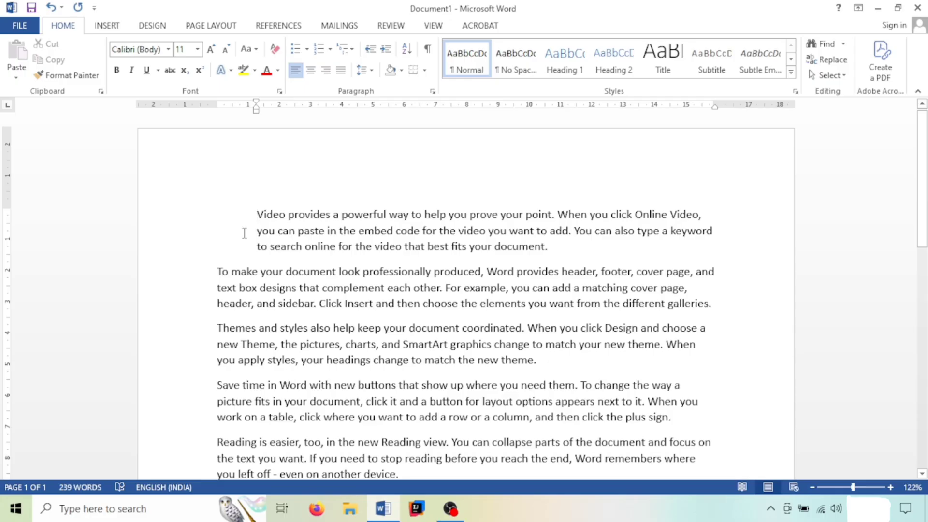
key(ctrl+z)
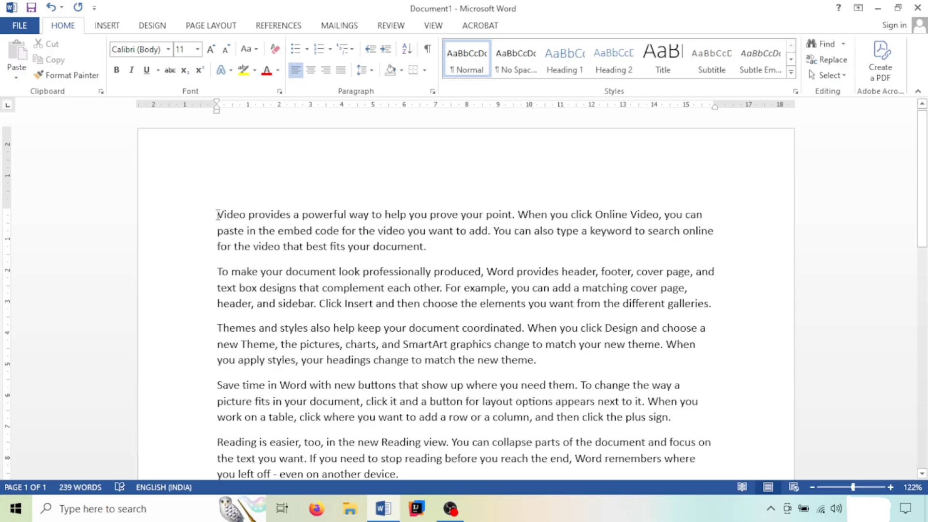
Indent only the first line of the opening paragraph by one tab stop
drag(218, 214, 293, 214)
click(299, 231)
key(Tab)
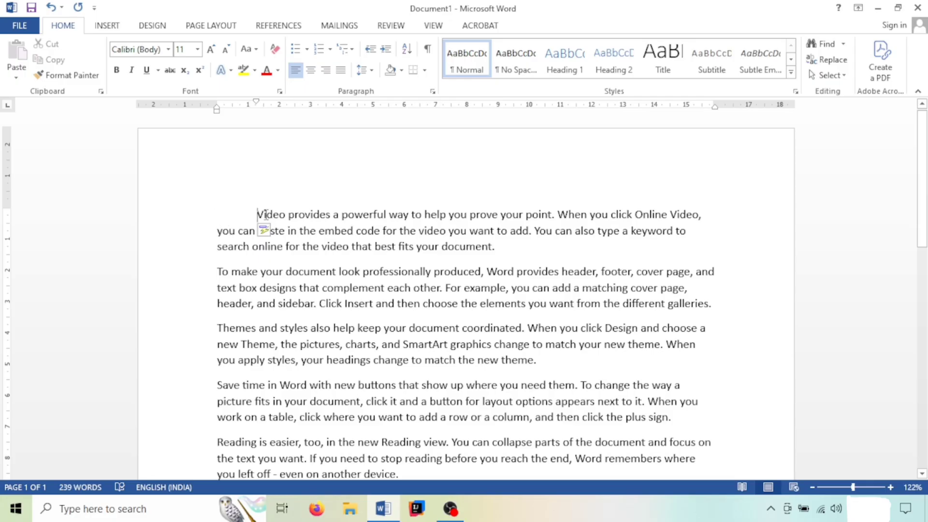
Undo a further one-tab indent of the opening paragraph and move its first-line indent back to the left margin
key(Tab)
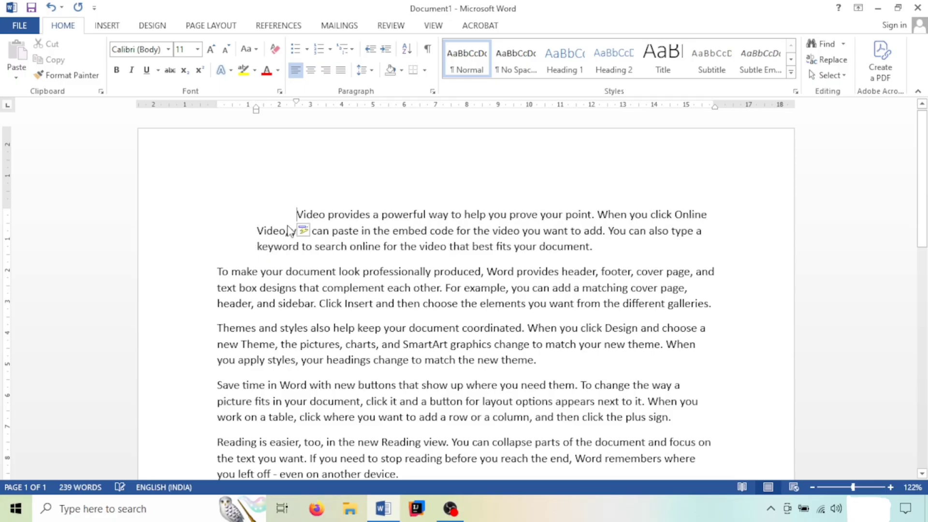
key(ctrl+z)
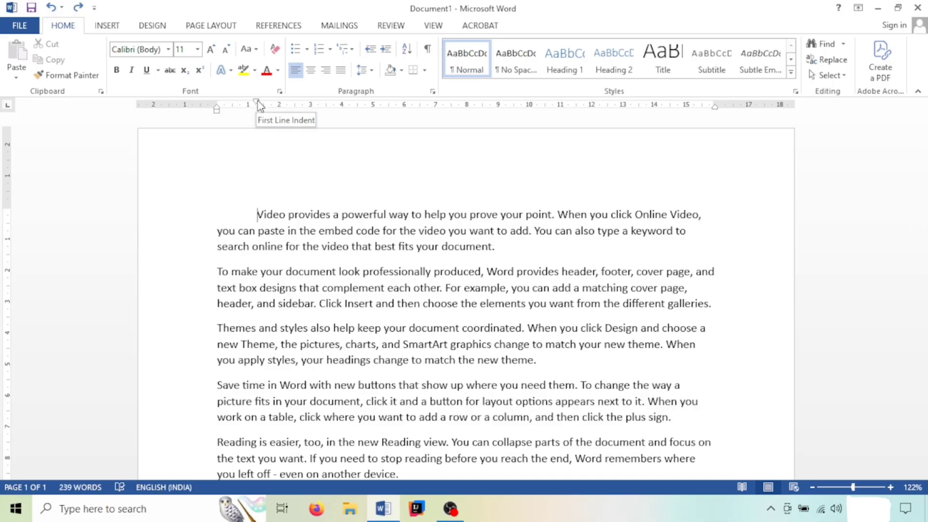
mouse_move(258, 104)
mouse_down()
mouse_move(447, 106)
mouse_move(216, 103)
mouse_up()
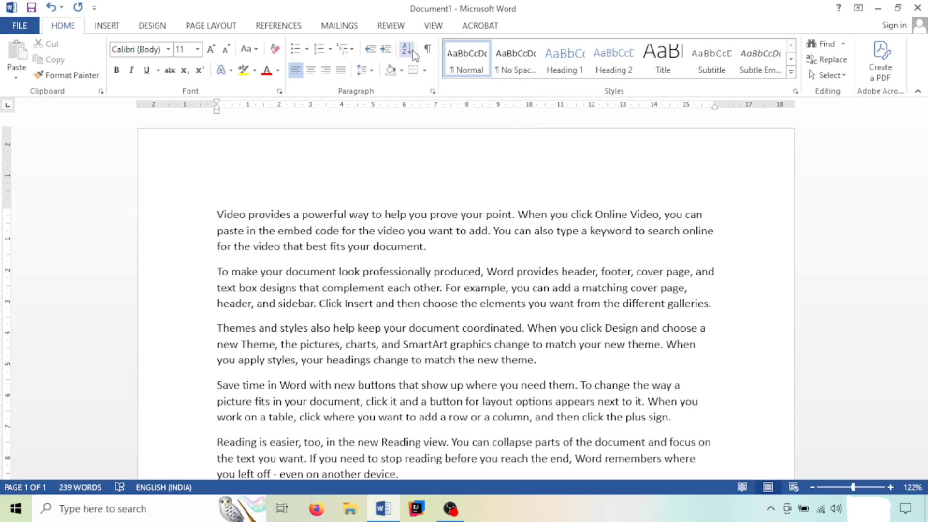
scroll(402, 72, down, 3)
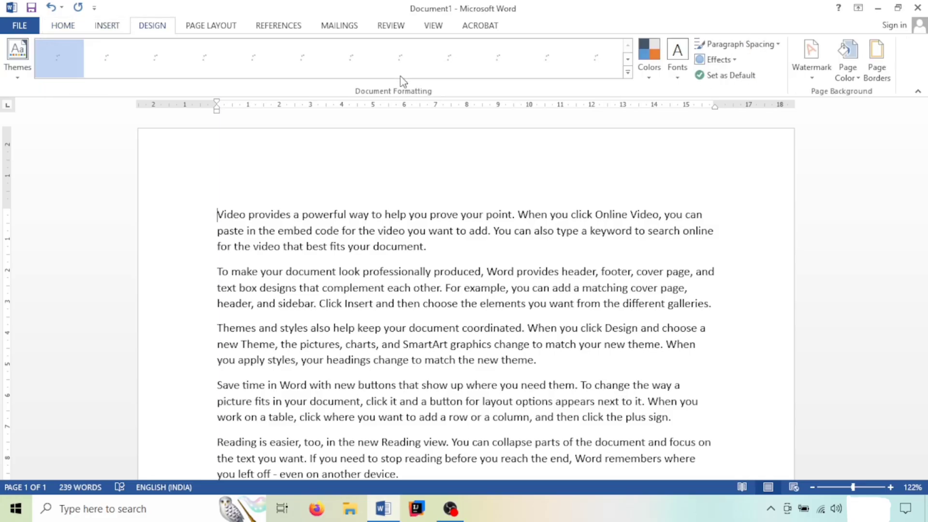
click(58, 28)
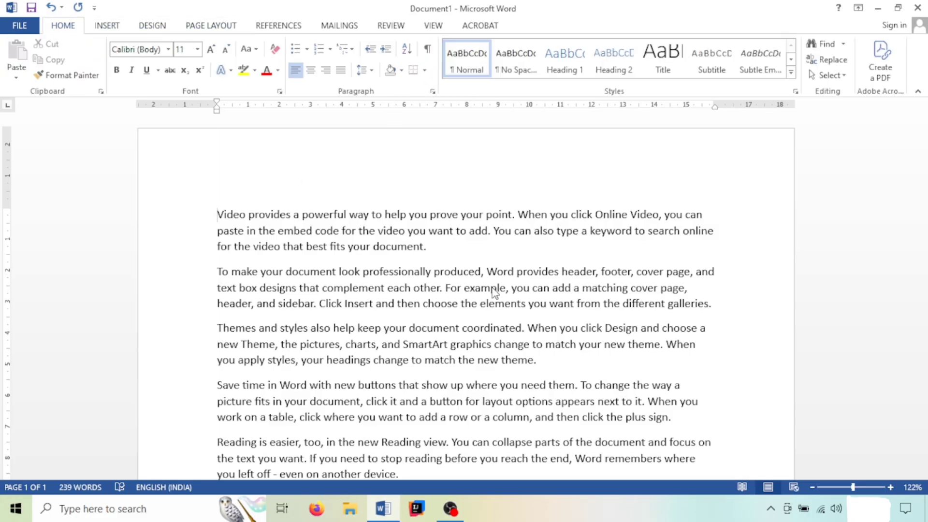
Add India, Pakistan, China and Nepal as separate lines below the last sample paragraph
scroll(493, 295, down, 5)
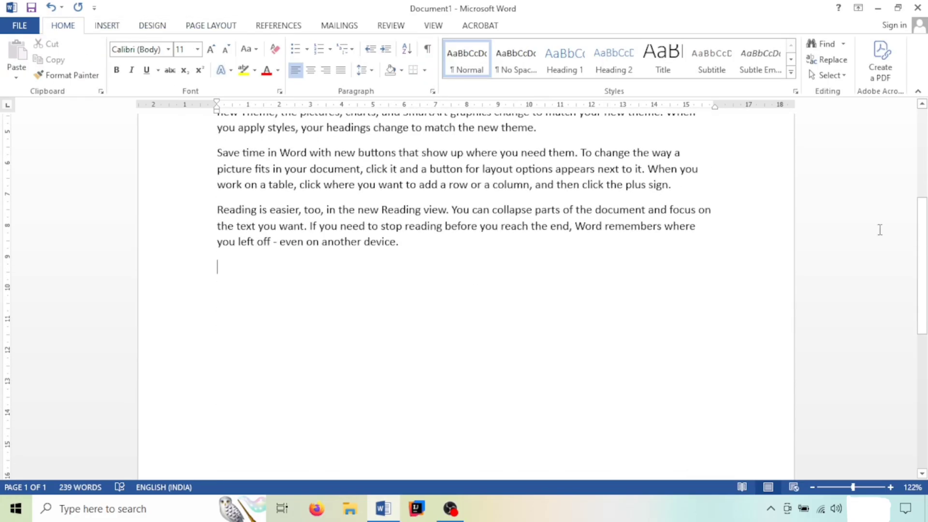
key(Return)
text(India)
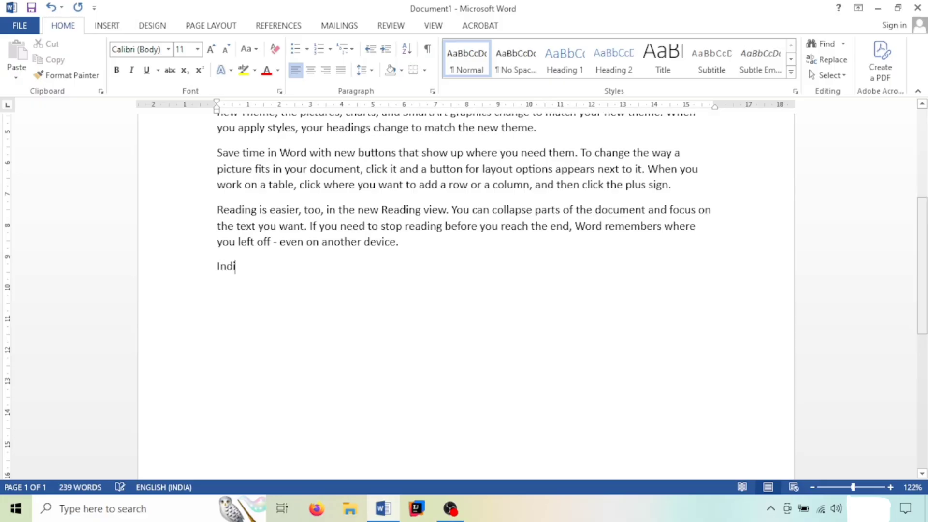
key(Return)
text(Pakistan)
key(Return)
text(China)
key(Return)
text(N)
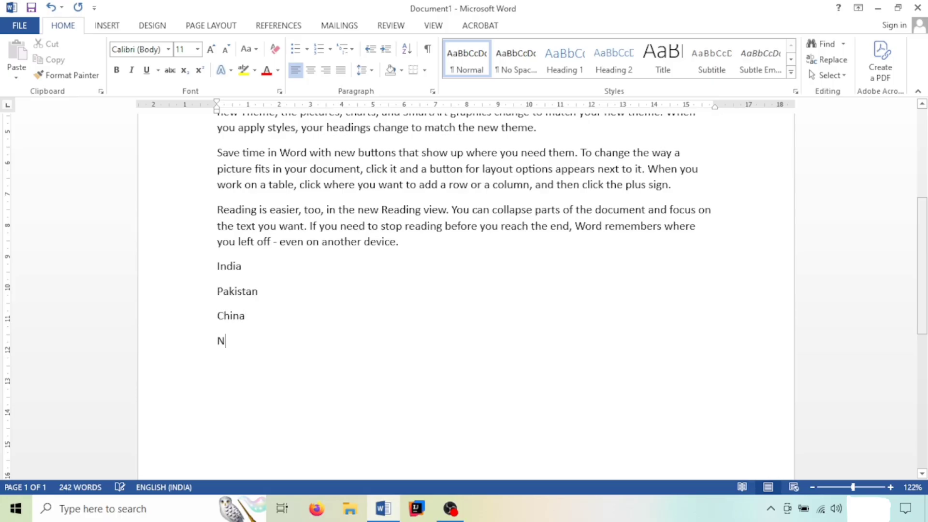
text(epal)
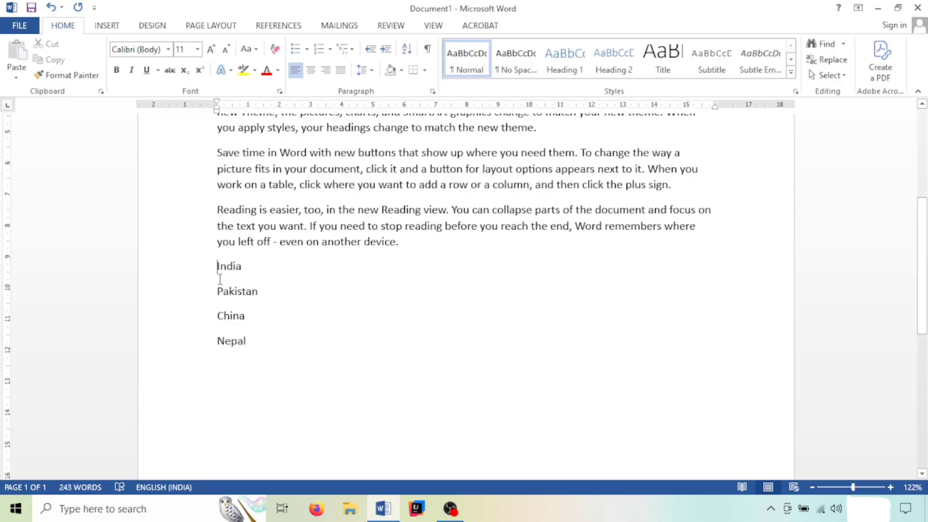
Sort the four country names by paragraph as text in ascending order, and delete them from the document
drag(219, 279, 248, 351)
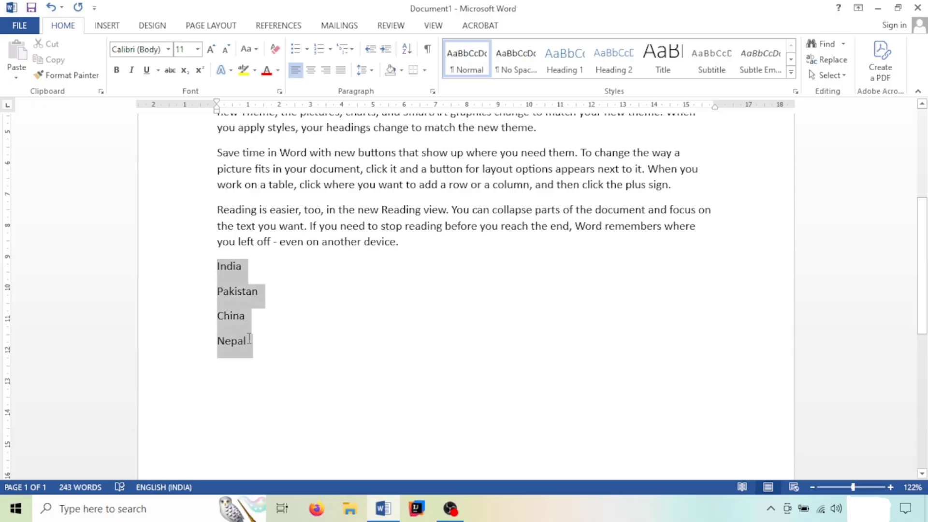
click(409, 50)
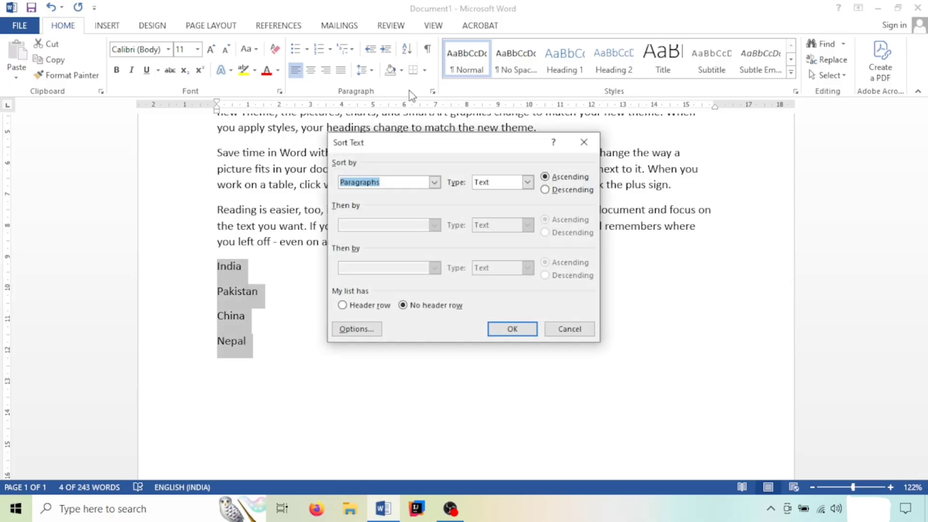
click(382, 184)
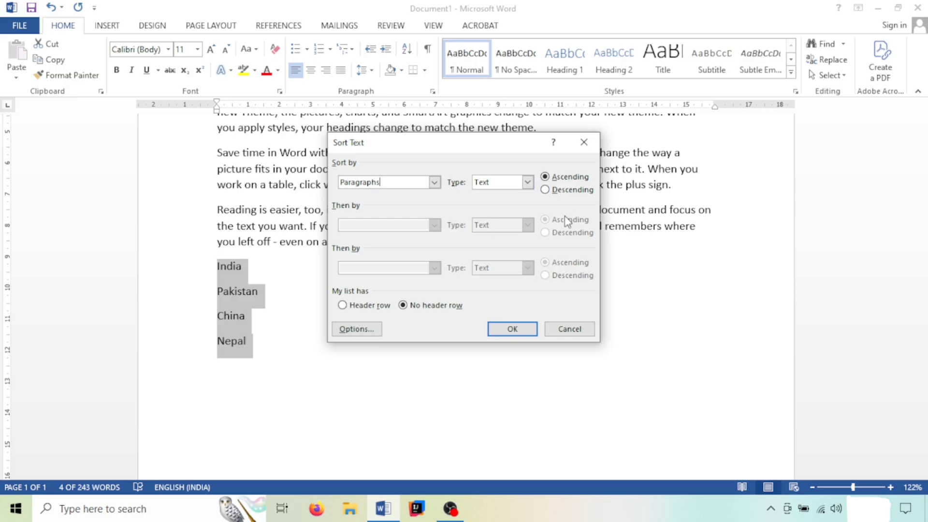
click(503, 333)
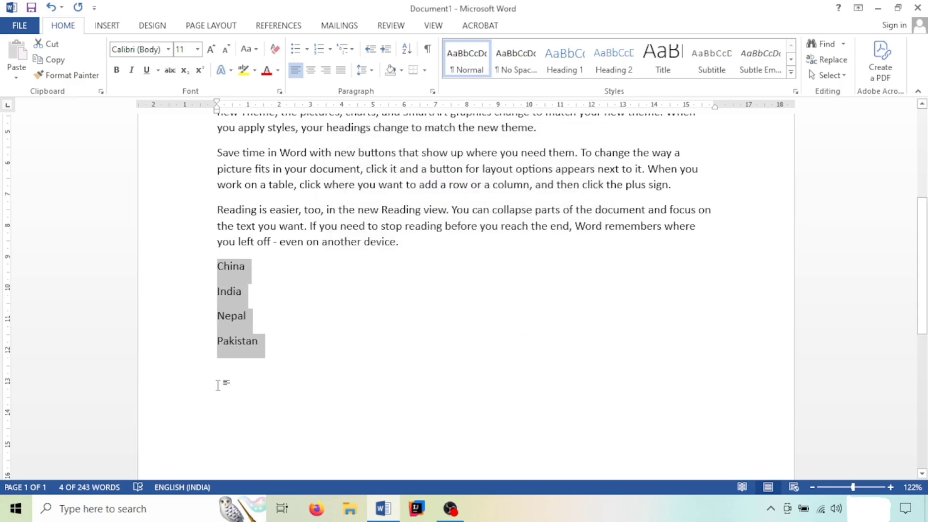
key(Delete)
scroll(239, 401, up, 5)
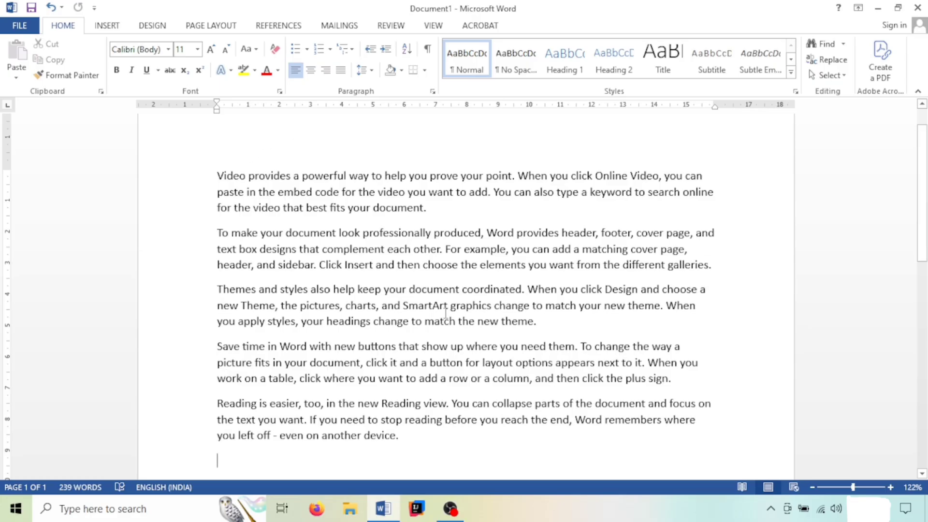
Show the paragraph marks and other hidden formatting symbols, and enlarge the text to see them closely
click(427, 53)
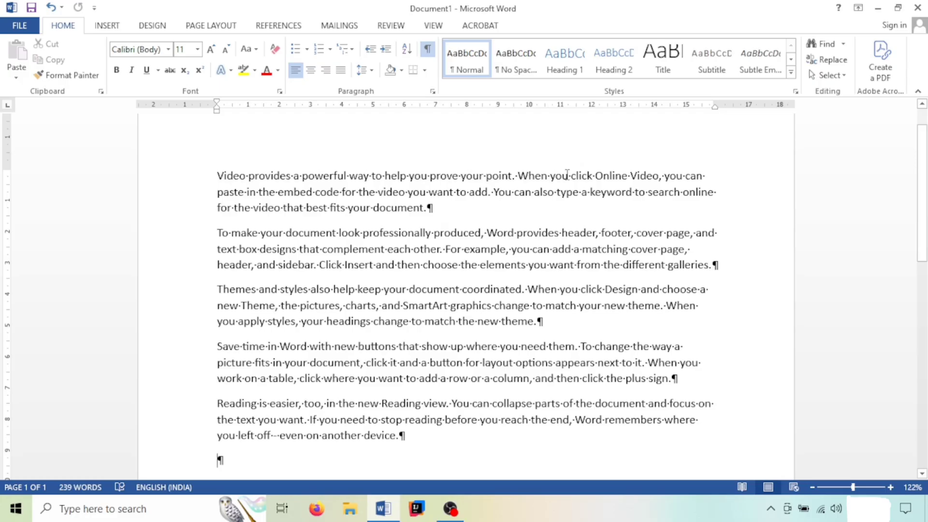
scroll(567, 174, down, 3)
ctrl+scroll(445, 148, up, 12)
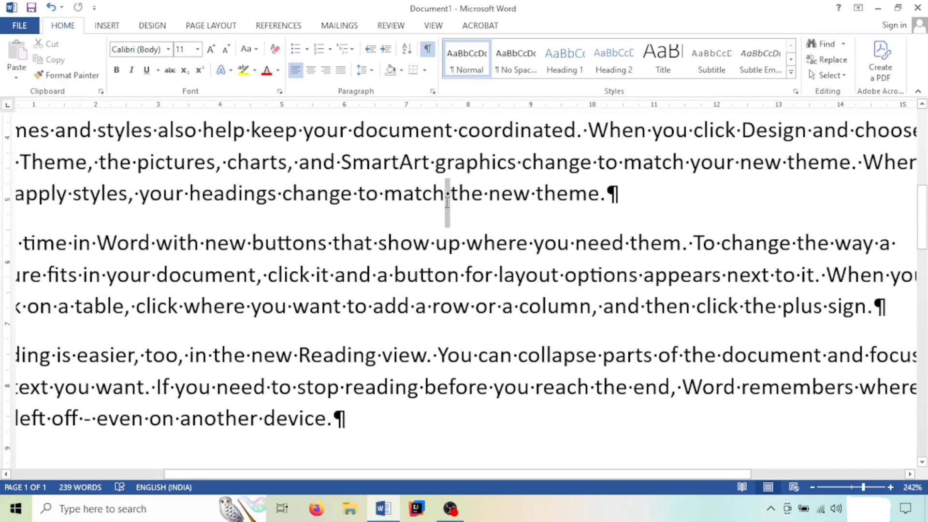
Insert several extra spaces at the end of the third paragraph and remove them again
click(445, 194)
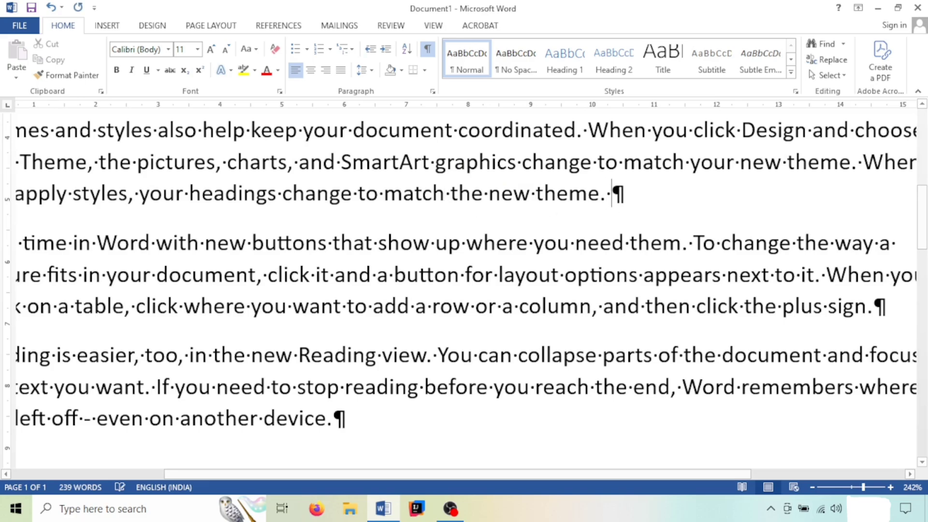
key(BackSpace)
key(BackSpace)
key(BackSpace)
key(BackSpace)
key(BackSpace)
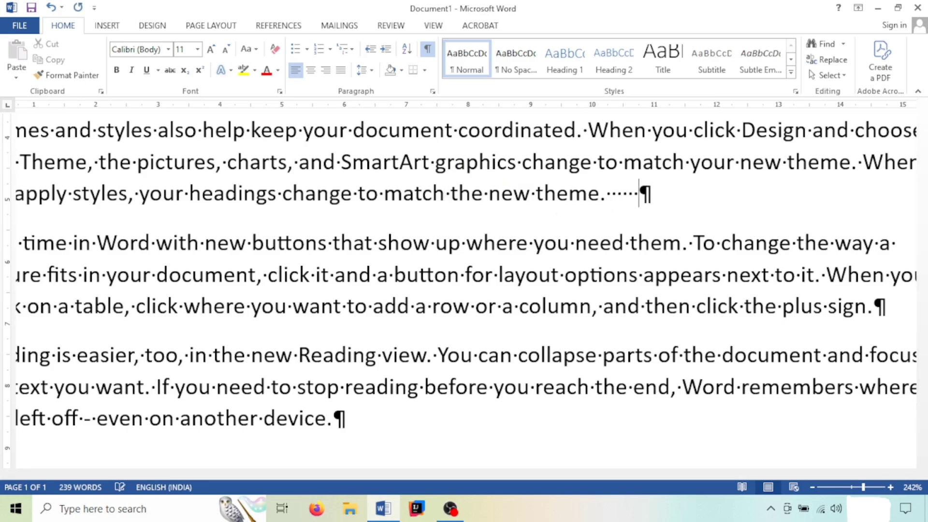
key(BackSpace)
Examine the paragraph marks and space dots throughout the sample text, and hide the formatting symbols again
scroll(603, 201, down, 3)
scroll(603, 201, down, 7)
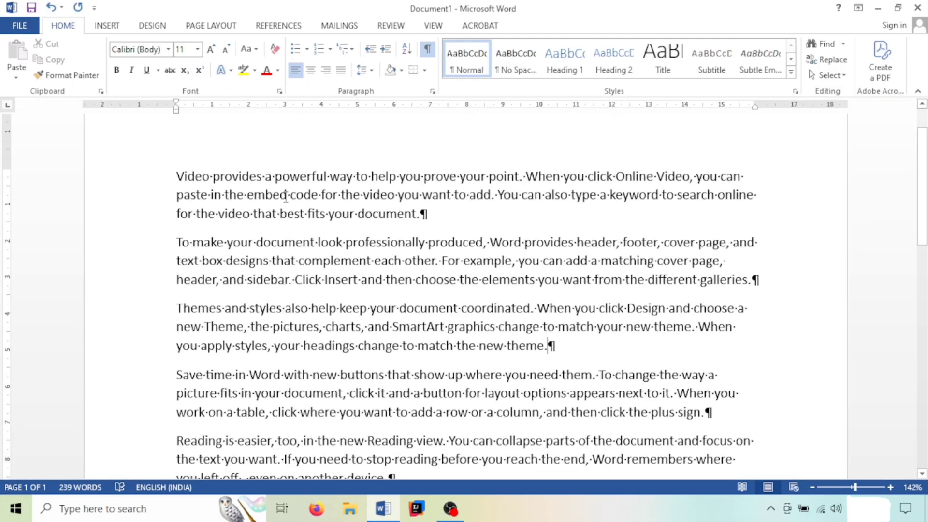
scroll(525, 216, down, 3)
scroll(524, 314, up, 3)
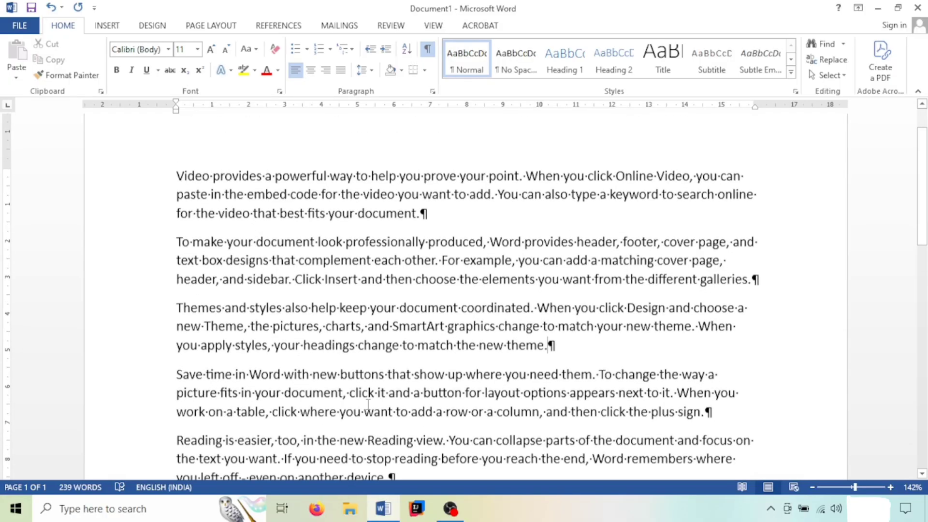
scroll(483, 242, down, 1)
scroll(463, 203, up, 3)
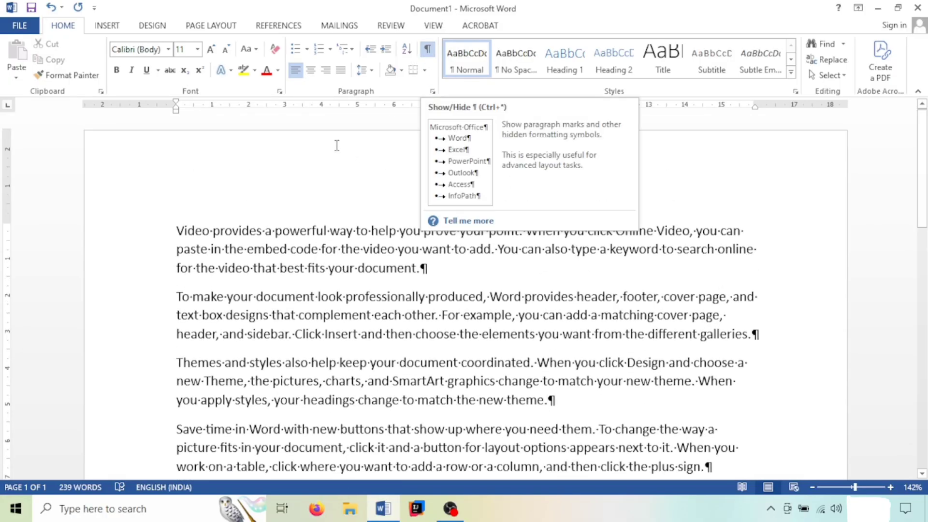
scroll(286, 260, down, 2)
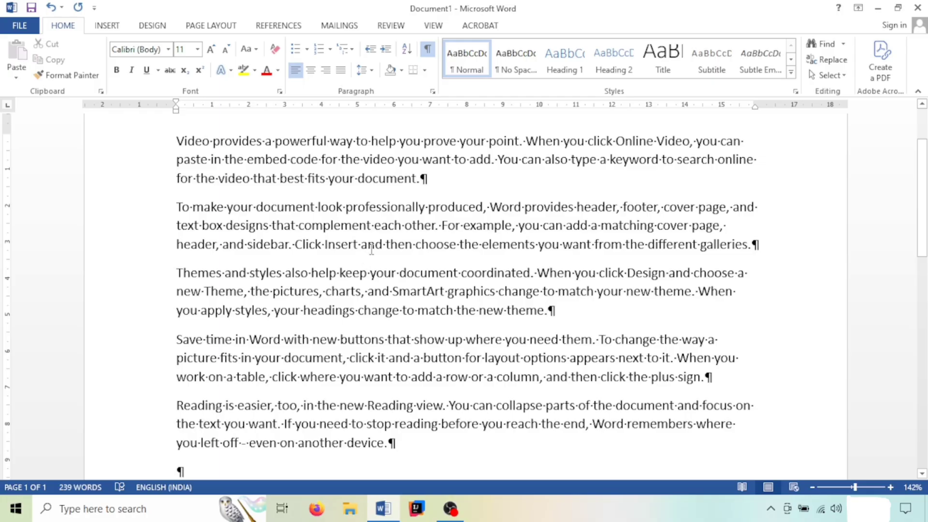
scroll(358, 184, up, 3)
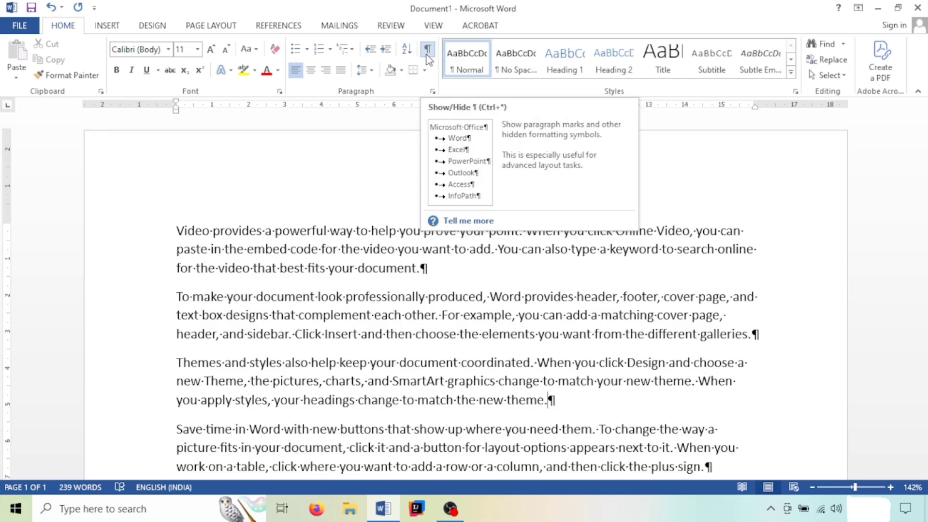
click(414, 208)
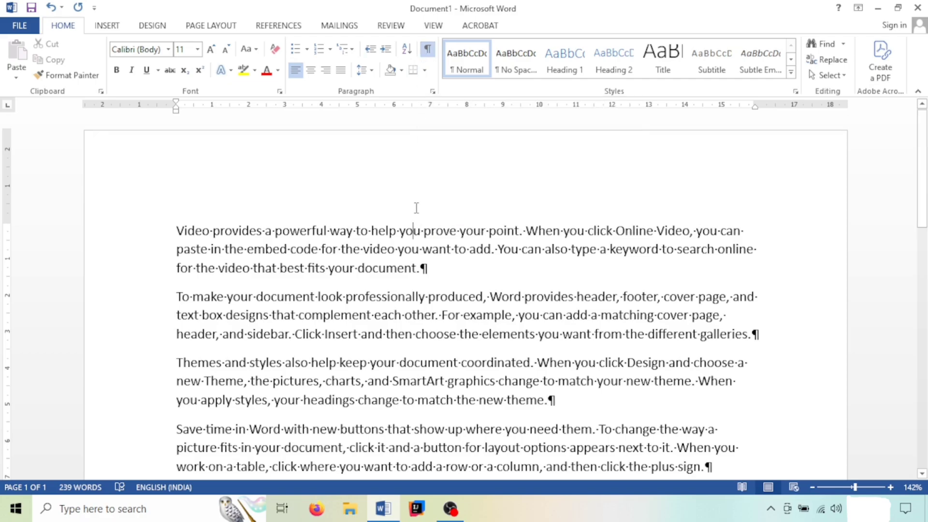
scroll(413, 203, down, 2)
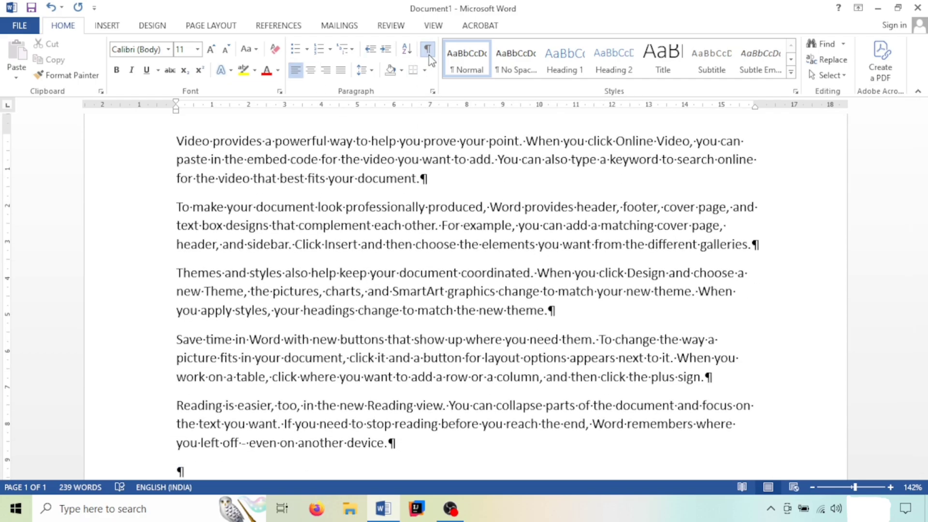
click(428, 53)
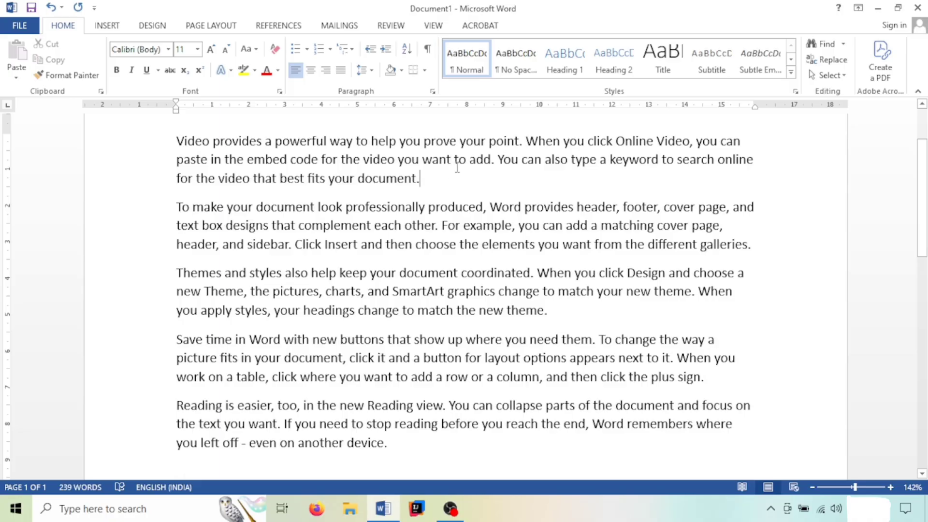
Justify the first paragraph so its lines align with both margins
scroll(457, 167, up, 2)
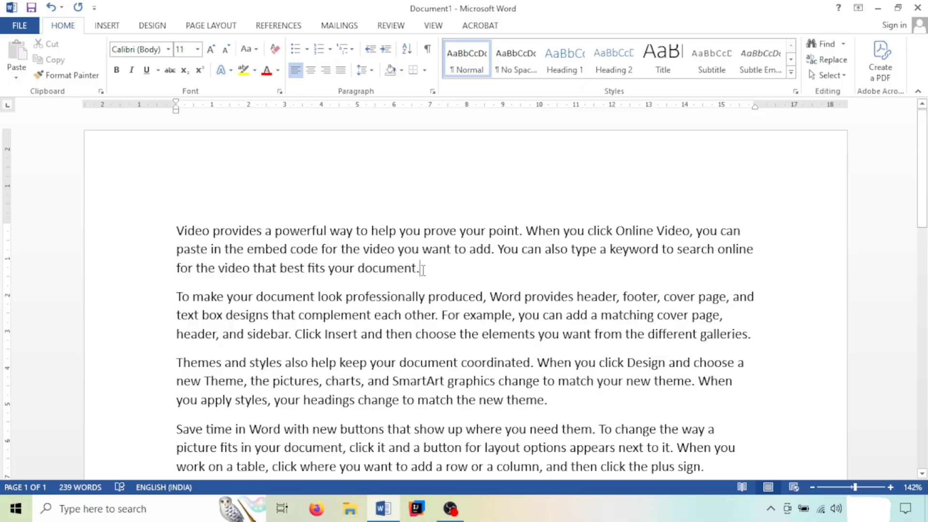
drag(421, 267, 174, 210)
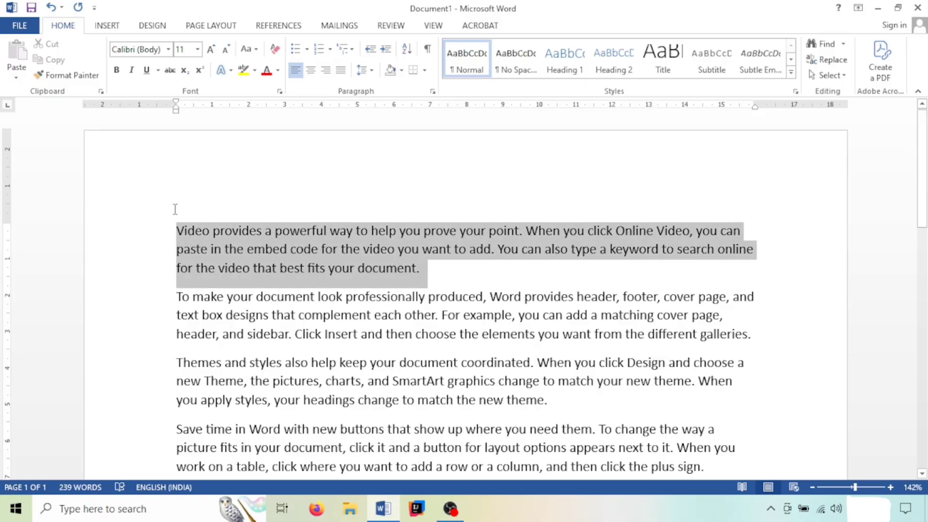
click(338, 74)
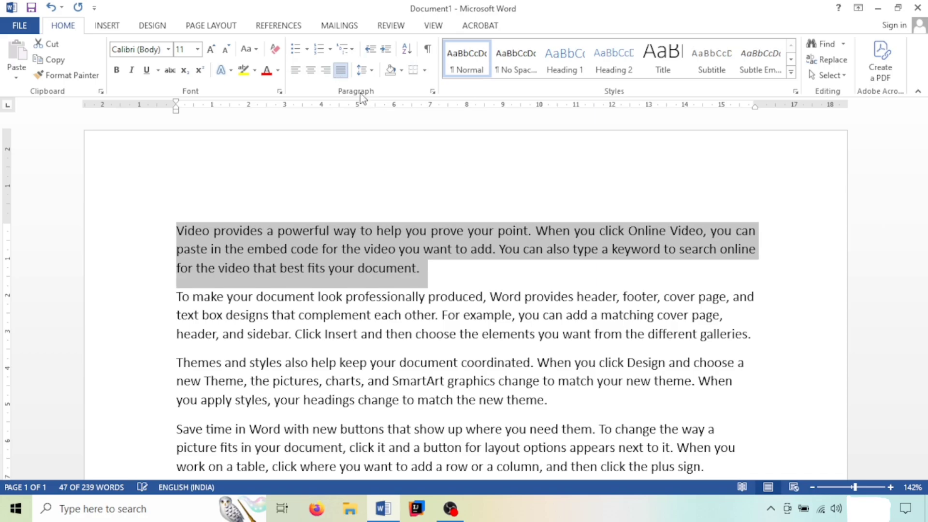
scroll(763, 282, down, 1)
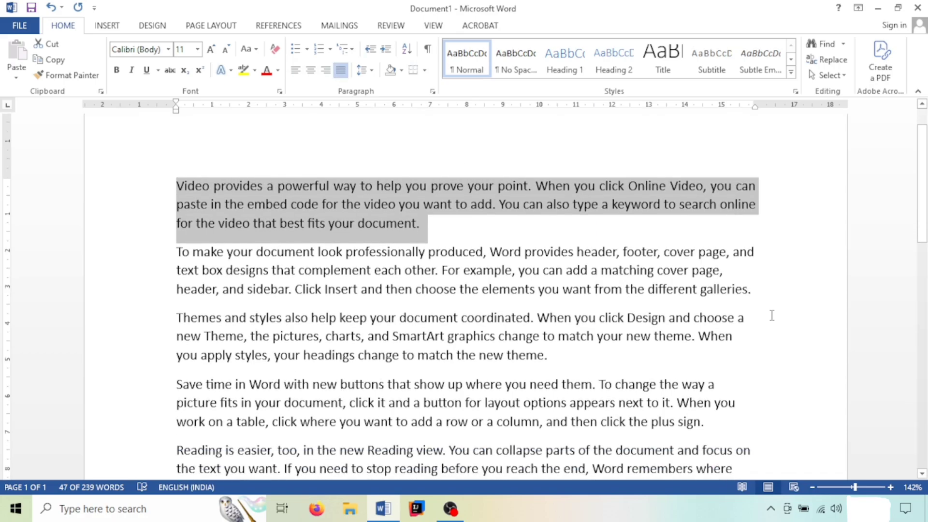
click(770, 314)
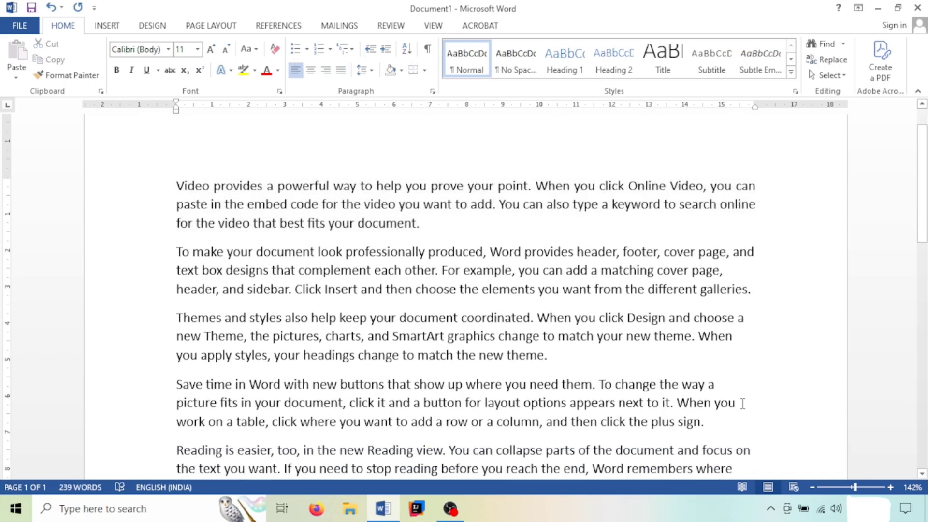
Justify all the text in the document
drag(513, 224, 135, 174)
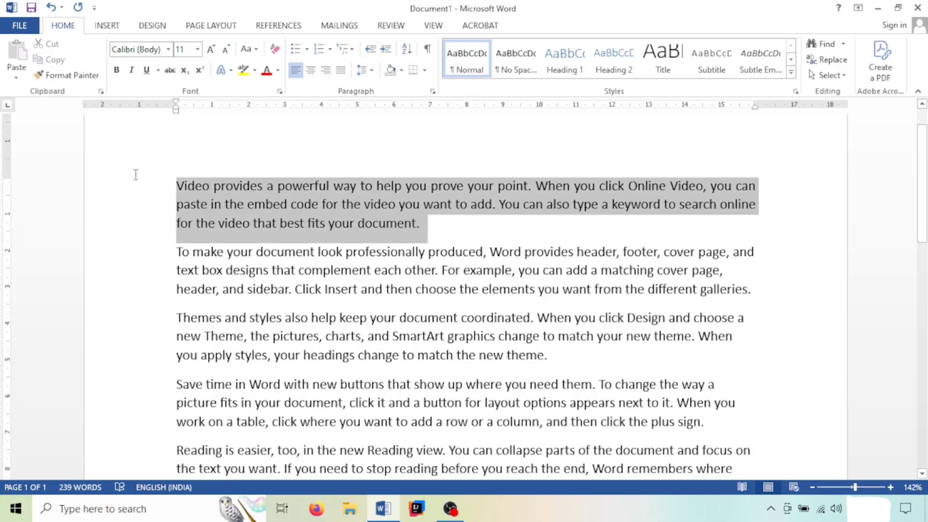
scroll(772, 310, down, 2)
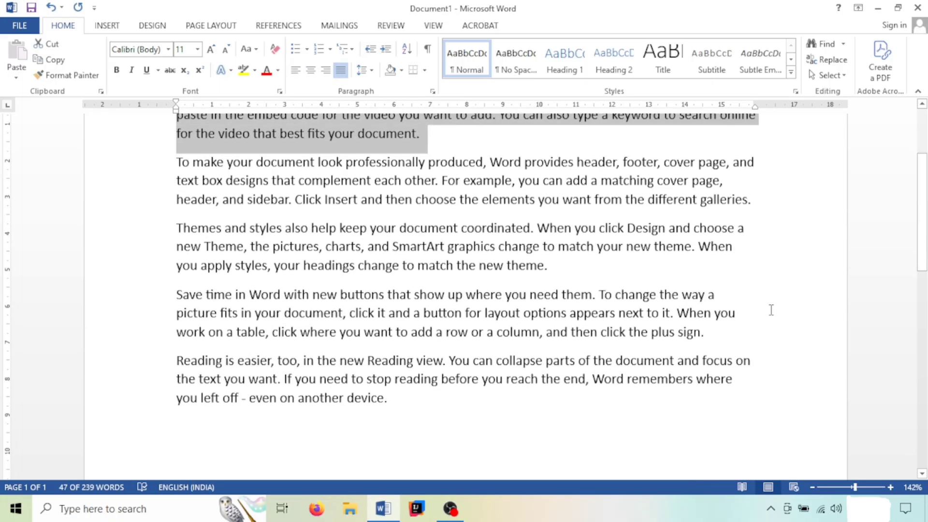
key(ctrl+a)
scroll(554, 226, up, 1)
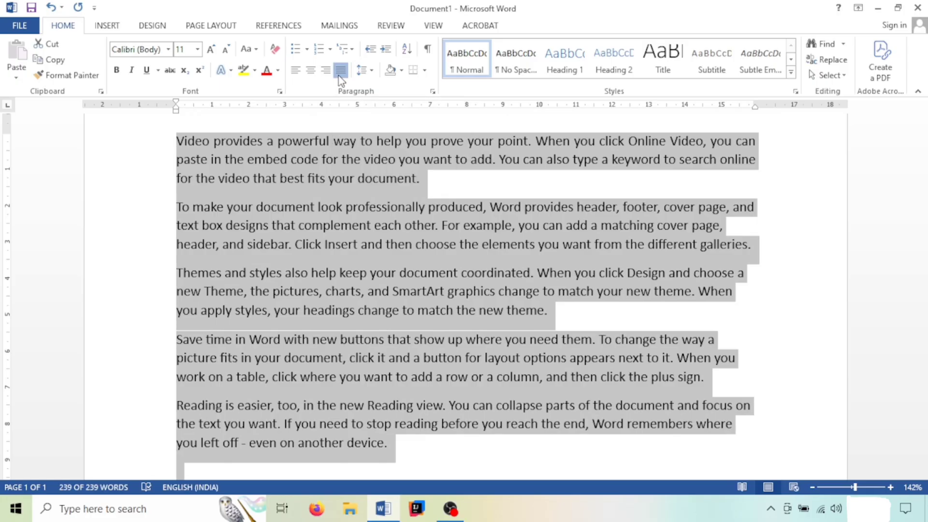
click(340, 71)
scroll(757, 313, up, 1)
scroll(757, 313, down, 3)
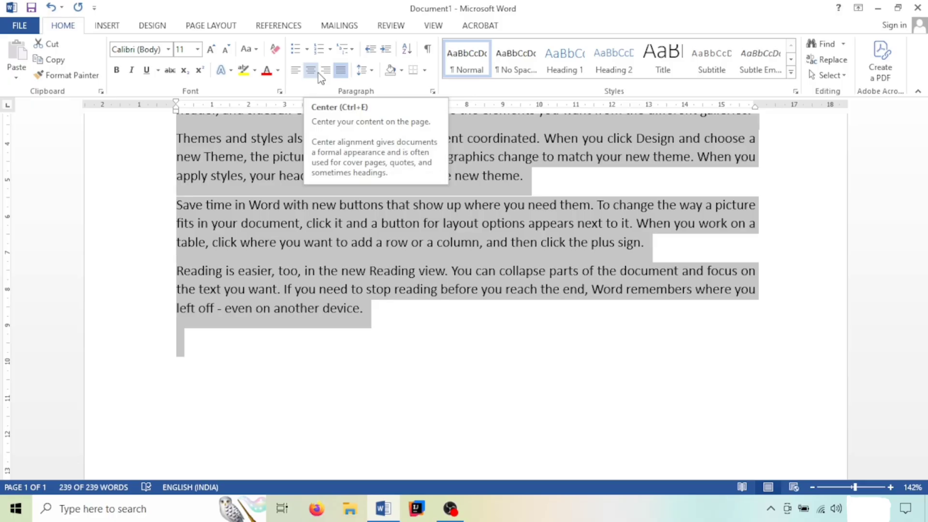
Enter the shortcut letters "E R L J" on the empty line after the last paragraph and delete them again
click(464, 349)
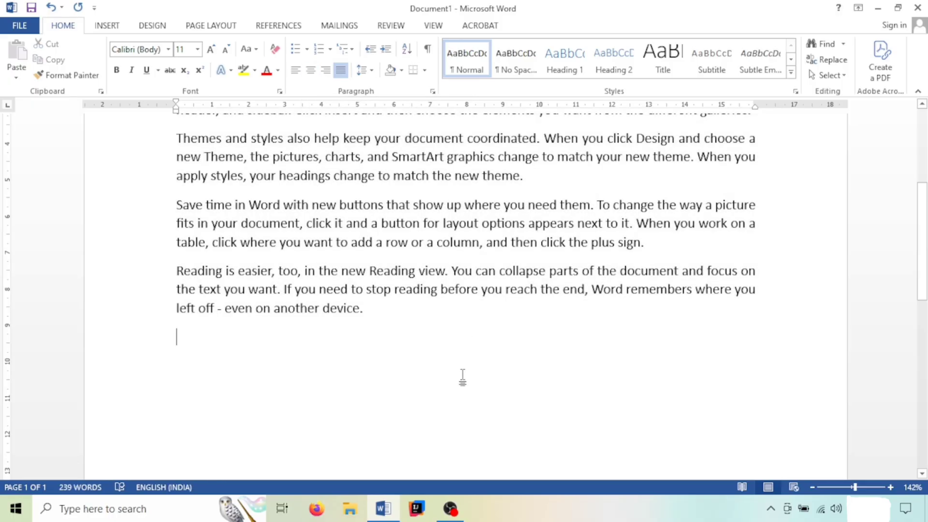
text(E R L J)
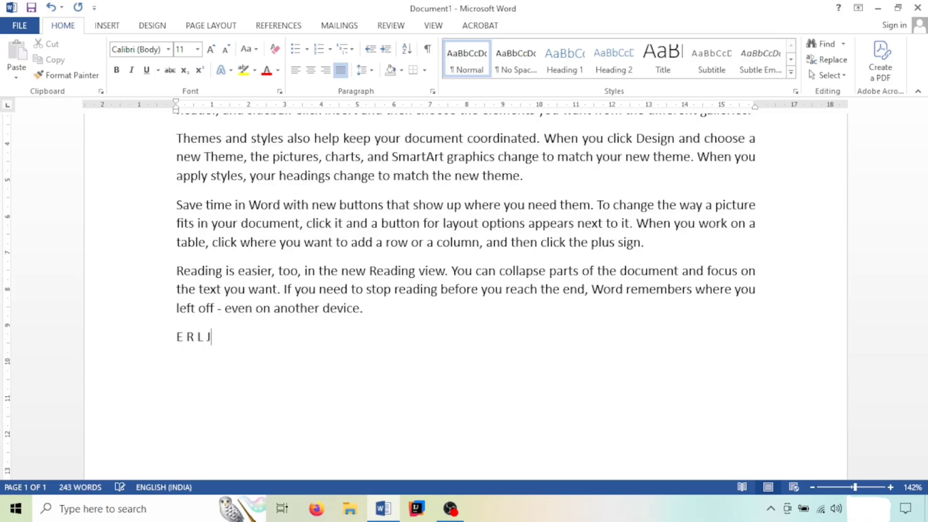
drag(215, 341, 180, 339)
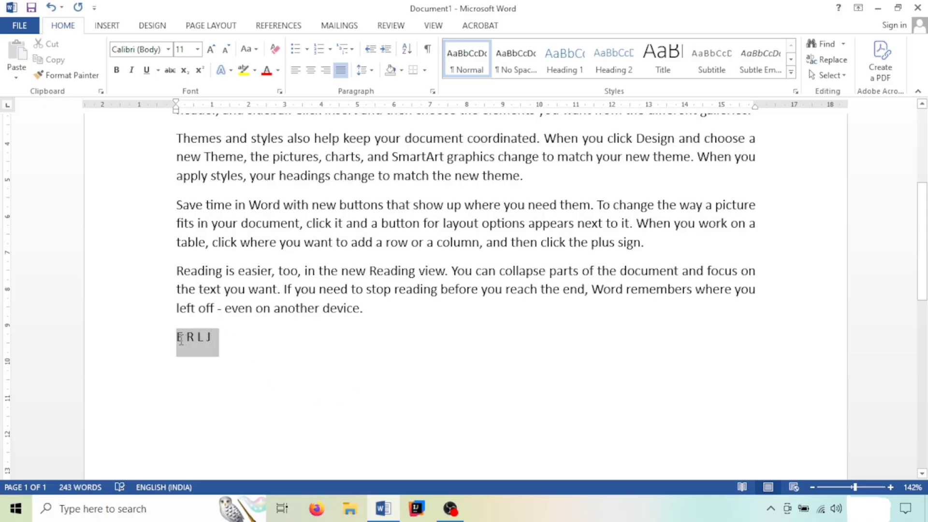
click(414, 373)
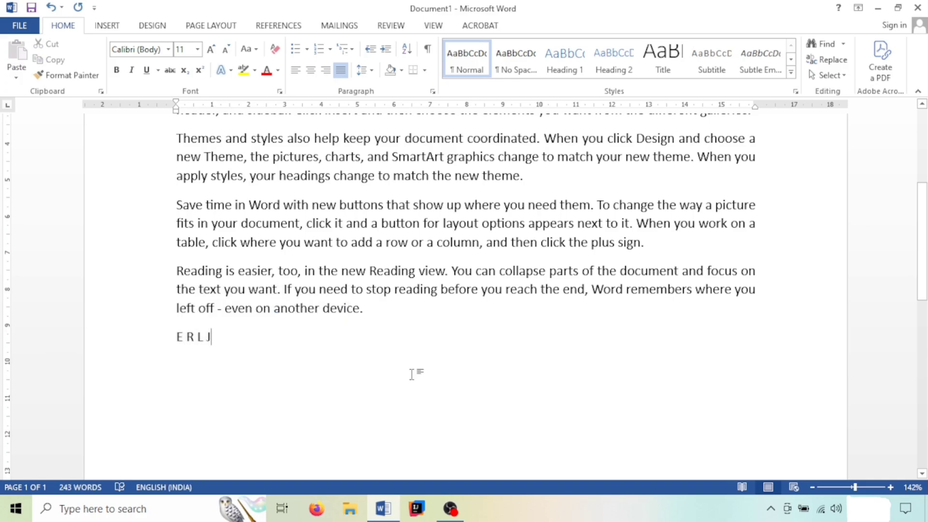
key(BackSpace)
key(BackSpace)
key(BackSpace)
key(BackSpace)
key(BackSpace)
key(BackSpace)
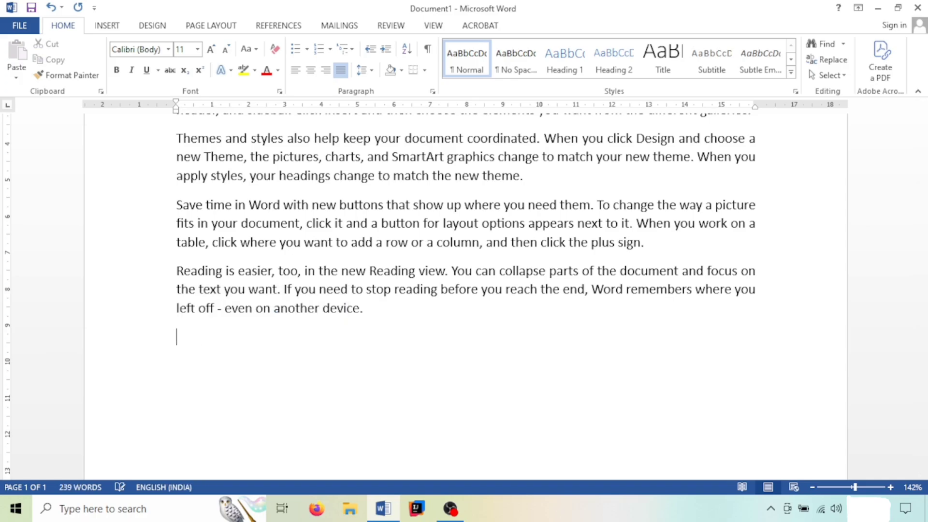
Add an empty line above the first paragraph, enter a centered heading "Letter" on it, and remove the heading again
scroll(760, 247, up, 5)
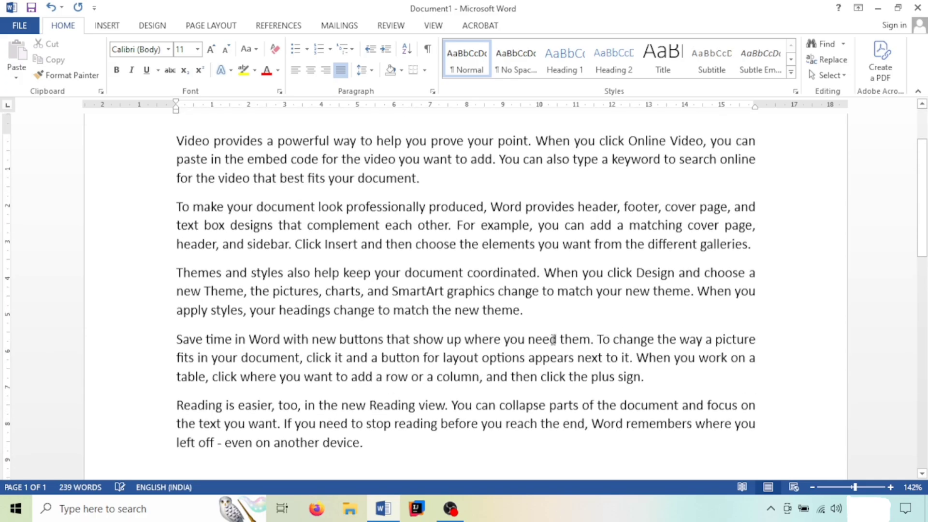
scroll(659, 269, down, 2)
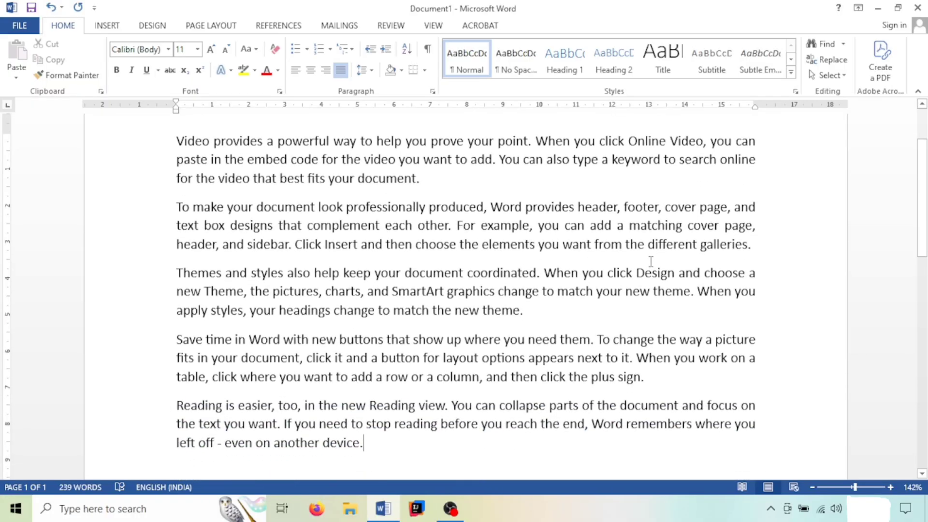
scroll(271, 137, up, 2)
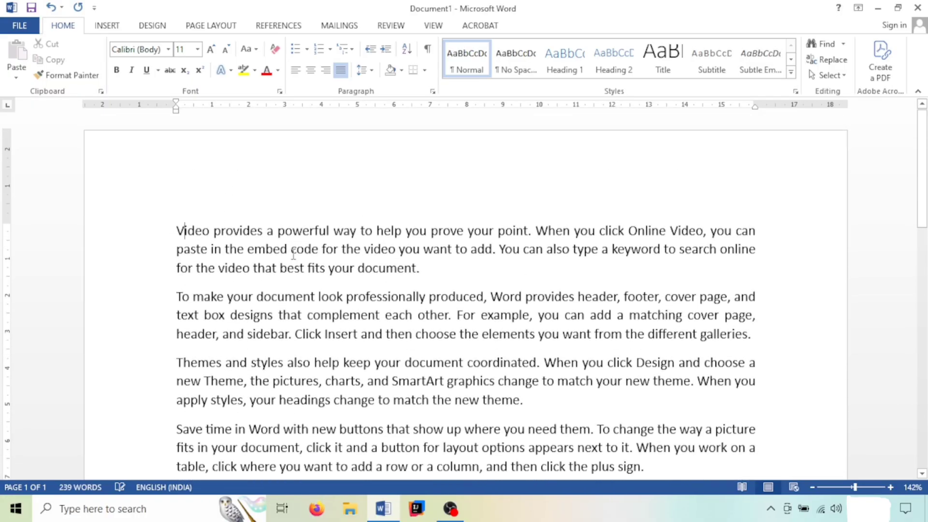
scroll(409, 225, up, 1)
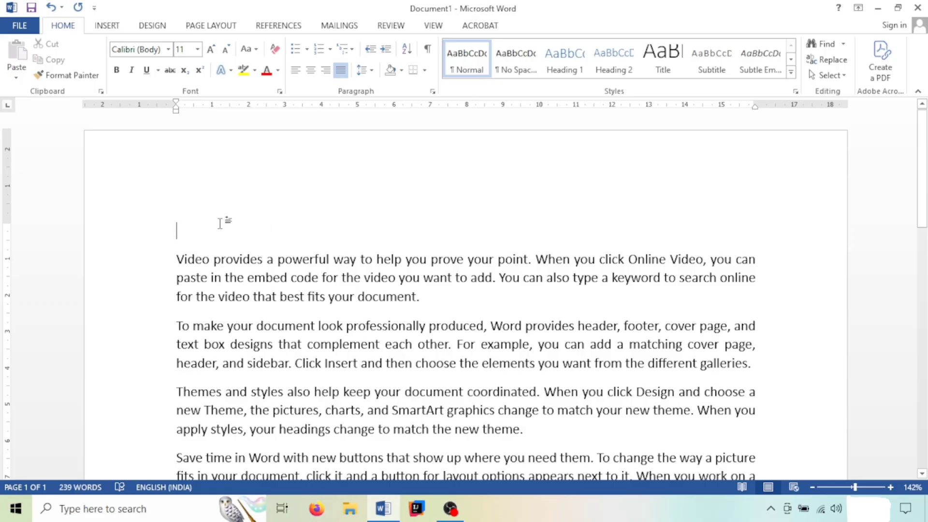
click(311, 71)
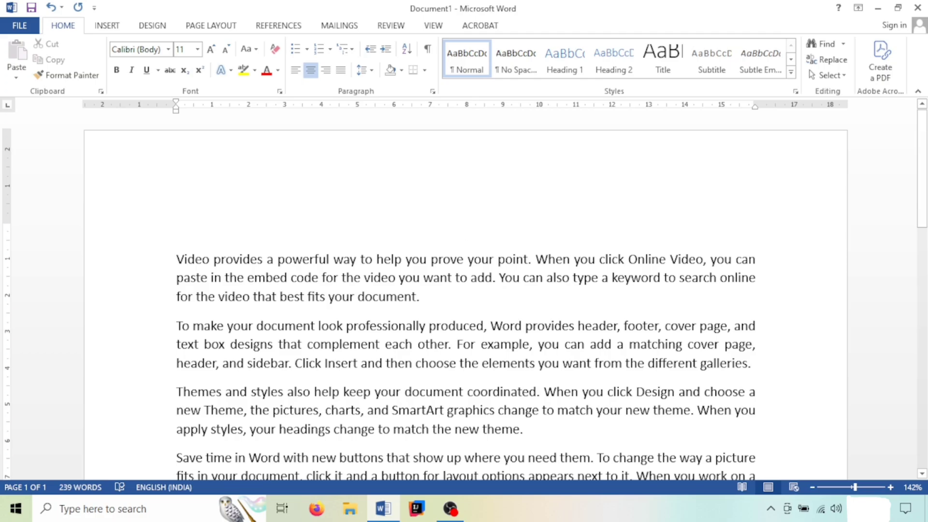
text(Letter)
drag(503, 235, 443, 244)
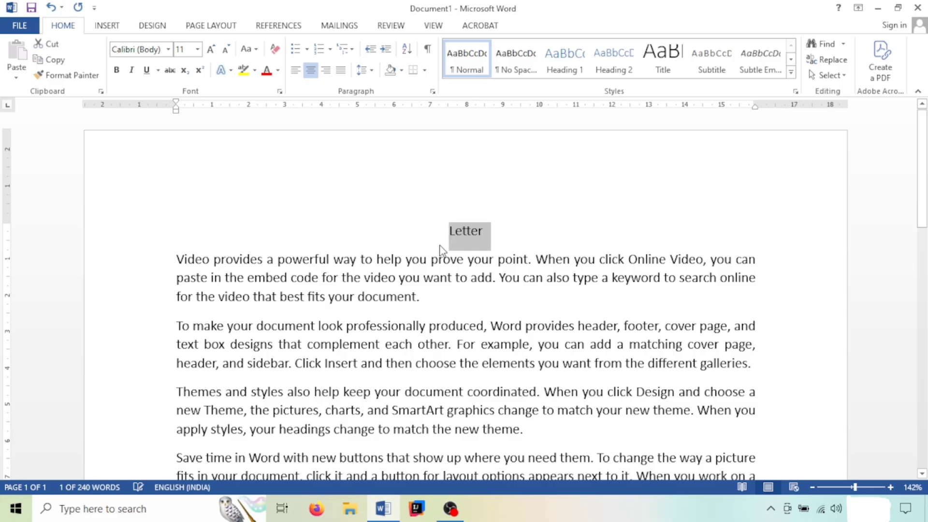
key(Delete)
key(ctrl+z)
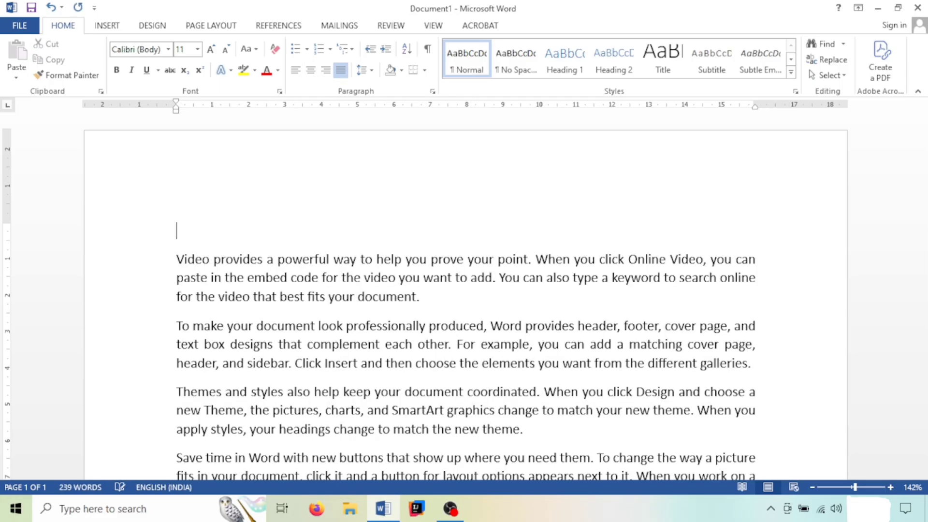
Switch the empty first line's alignment through centered, left and finally right
key(ctrl+e)
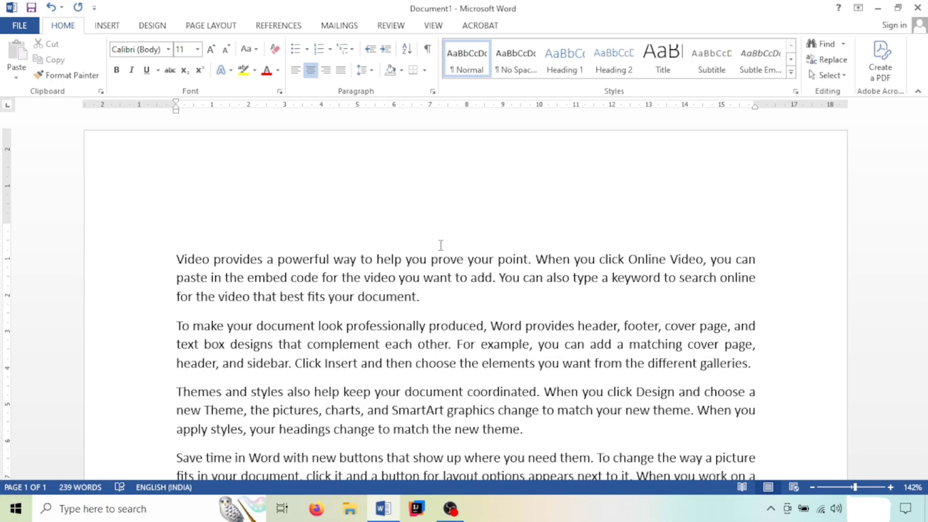
key(ctrl+l)
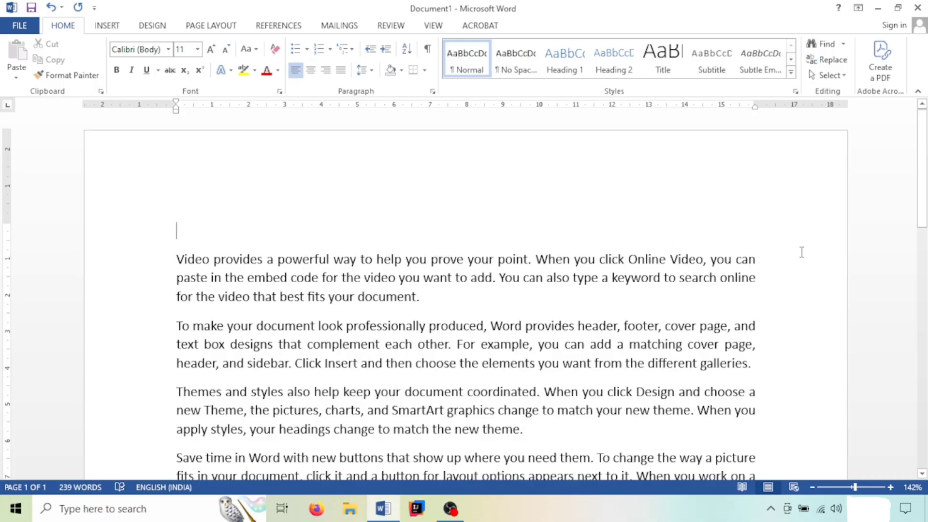
key(ctrl+r)
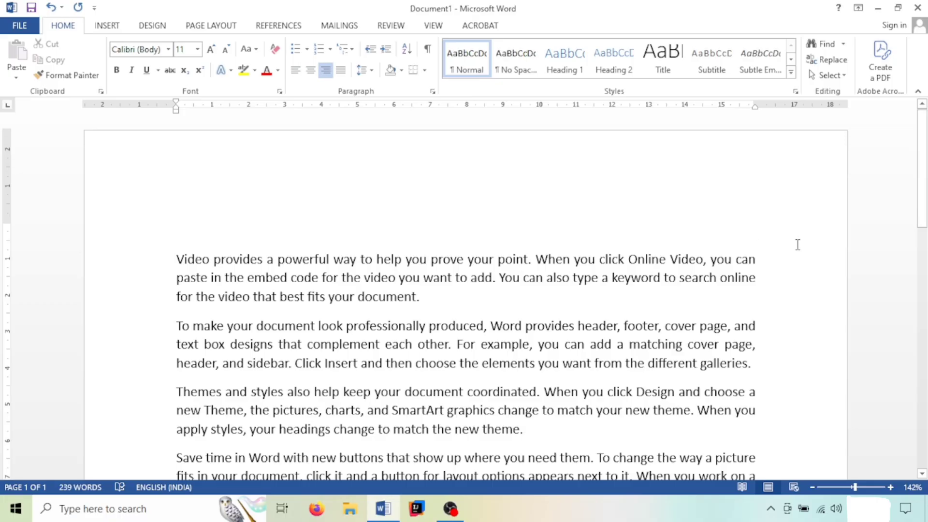
Enter the date 01/01/2025 on the right-aligned first line and add a new line below it
click(116, 27)
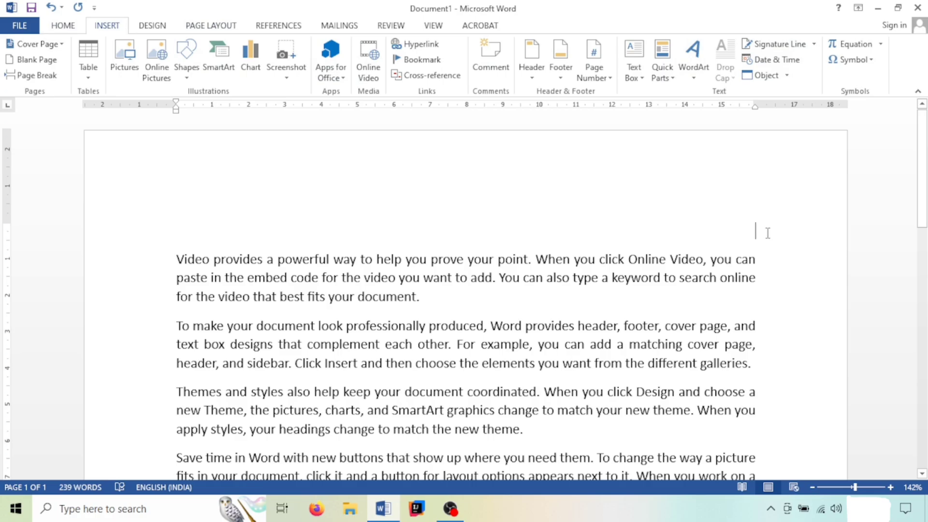
text(01/0)
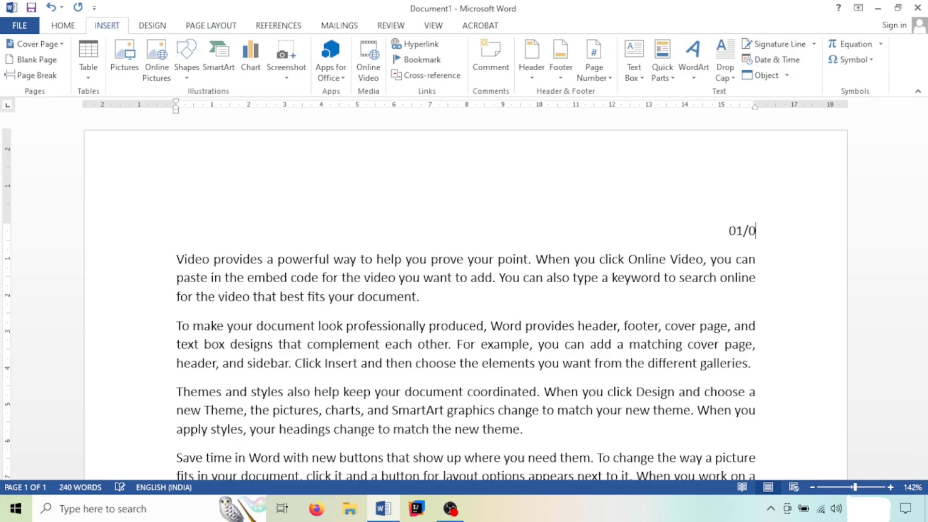
text(1/2025)
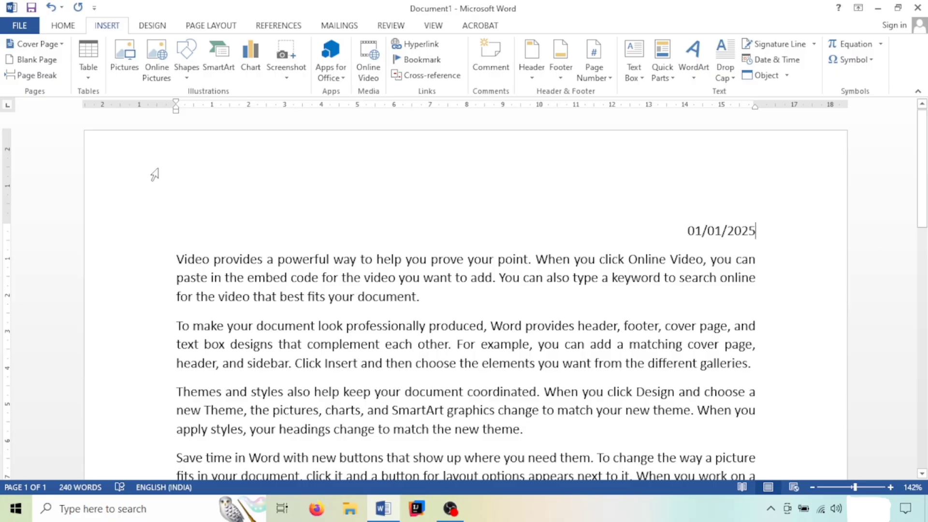
scroll(498, 259, down, 3)
scroll(497, 259, up, 3)
key(Return)
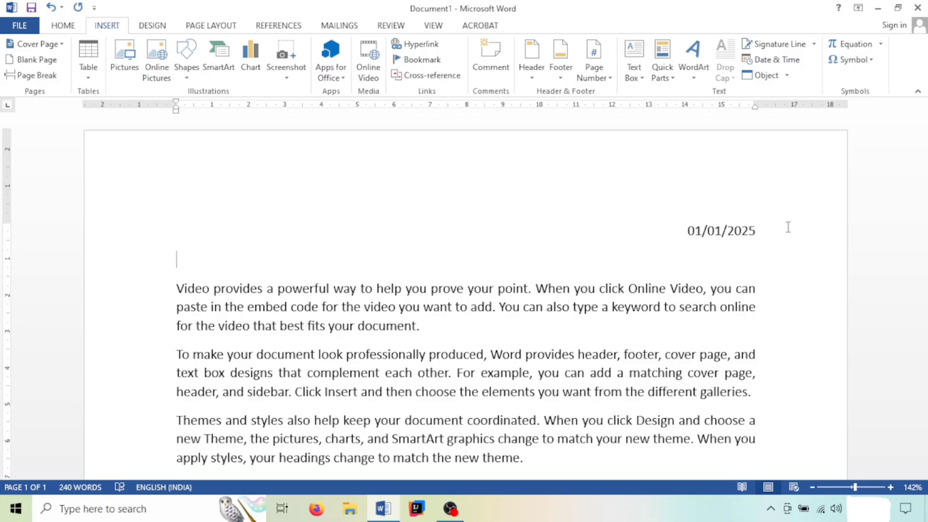
Apply hollow circle bullets to the five body paragraphs below the date
click(63, 27)
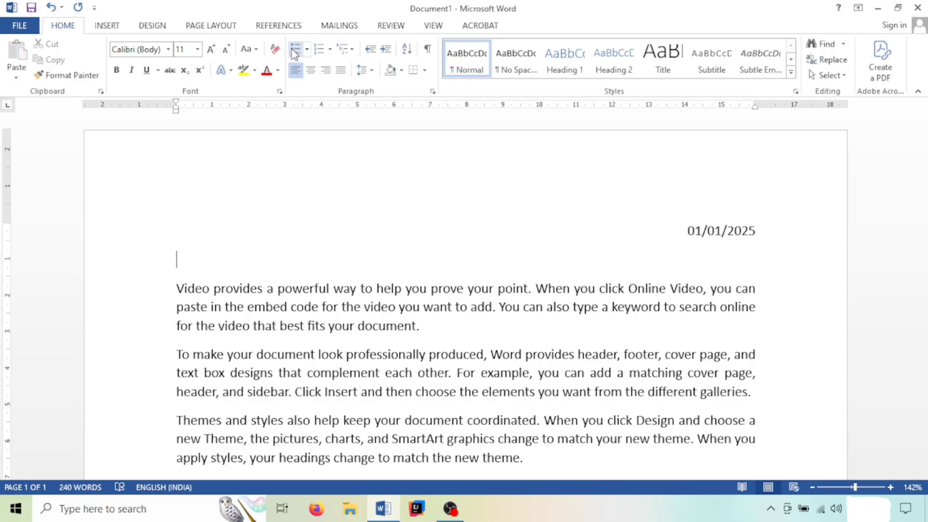
scroll(179, 149, down, 3)
drag(176, 151, 372, 454)
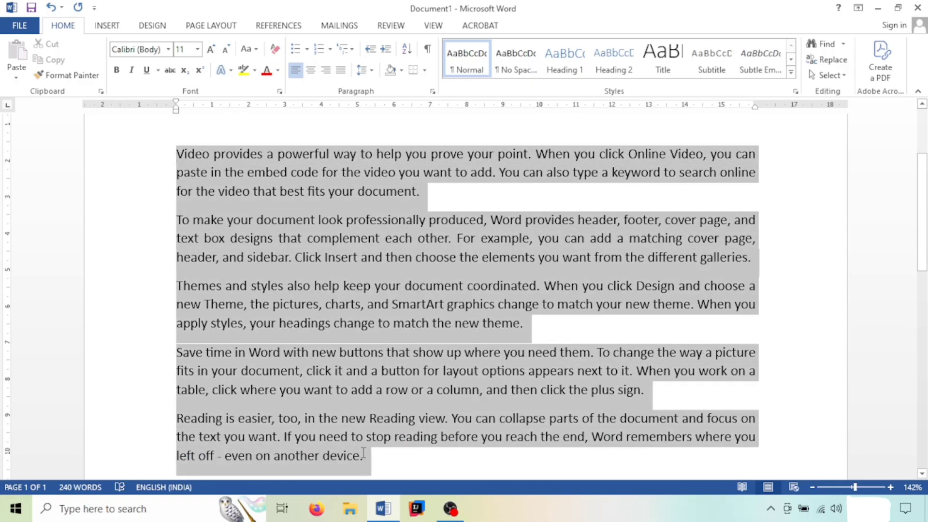
click(306, 49)
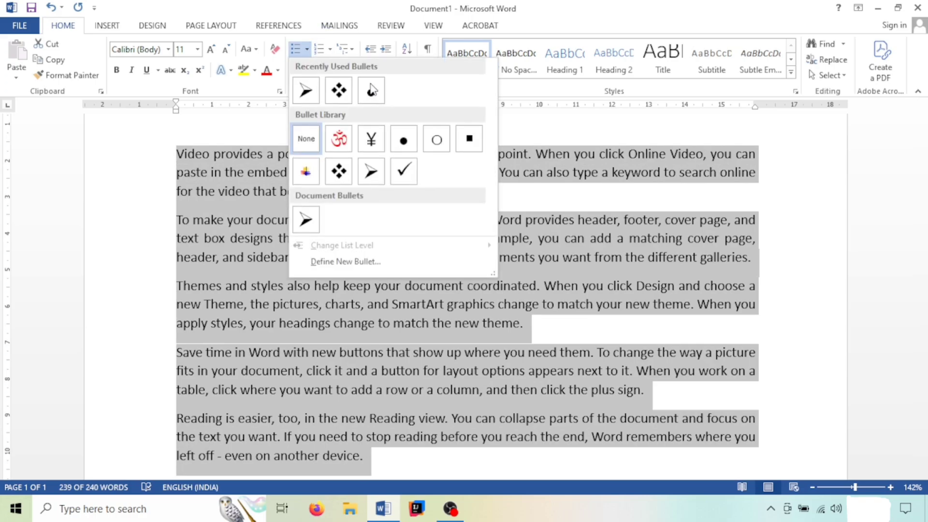
click(436, 137)
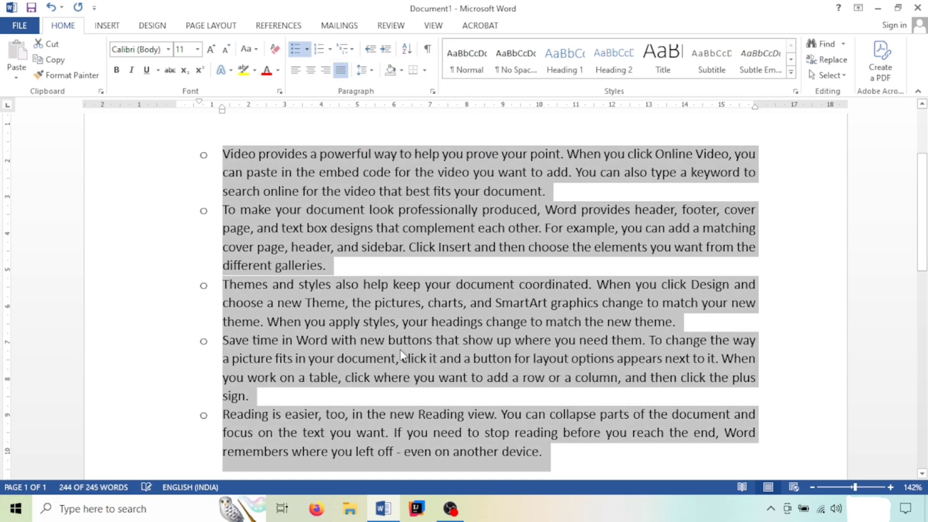
click(304, 285)
scroll(299, 224, up, 2)
scroll(299, 224, down, 5)
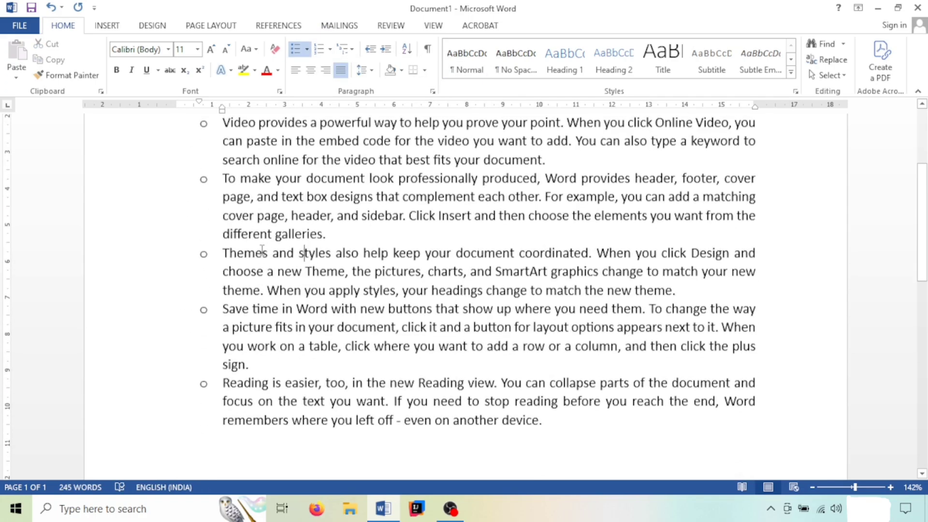
scroll(267, 151, up, 4)
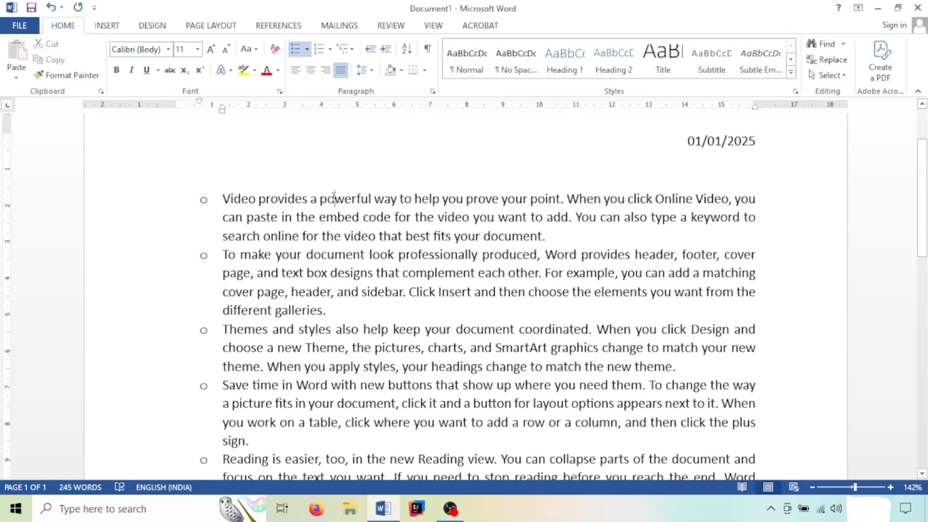
drag(213, 188, 635, 513)
scroll(326, 182, up, 5)
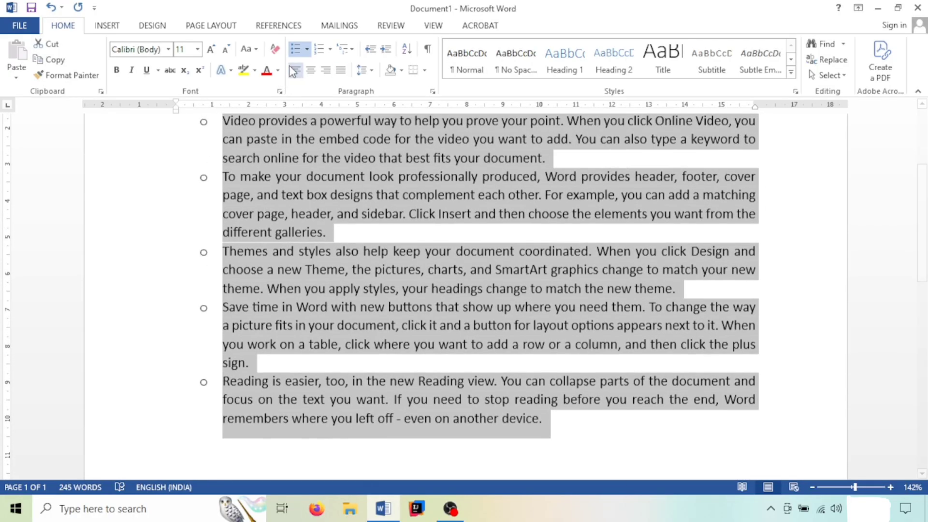
click(307, 49)
key(Escape)
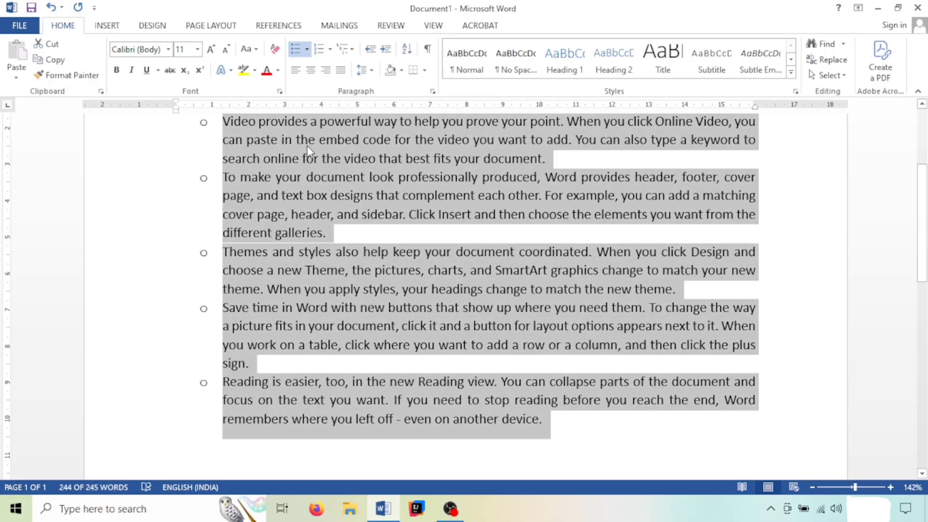
Remove the bullets from all the text in the document
scroll(348, 200, up, 3)
click(348, 200)
key(ctrl+a)
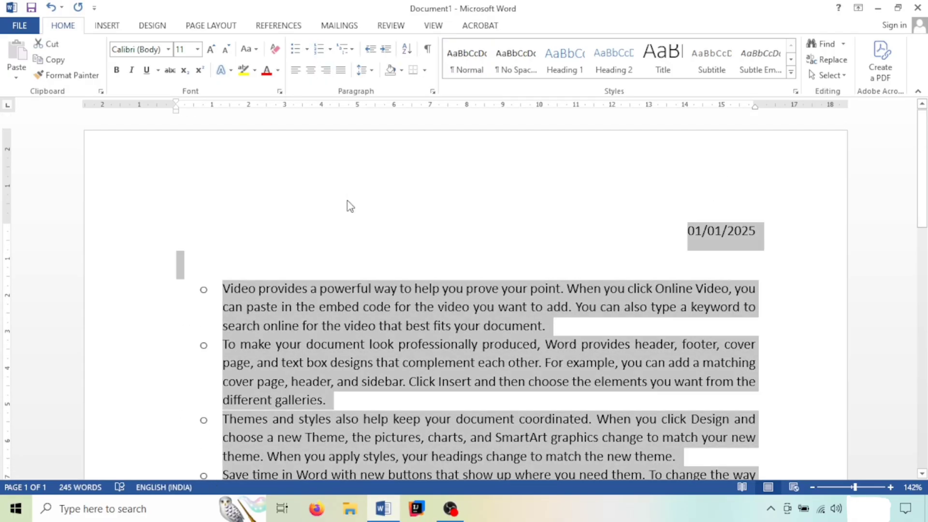
click(307, 49)
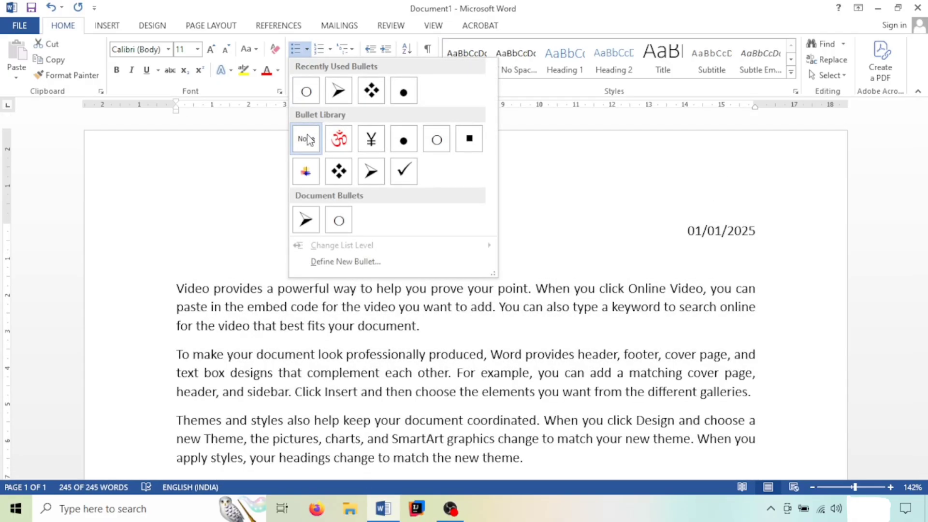
key(Escape)
click(307, 48)
key(Escape)
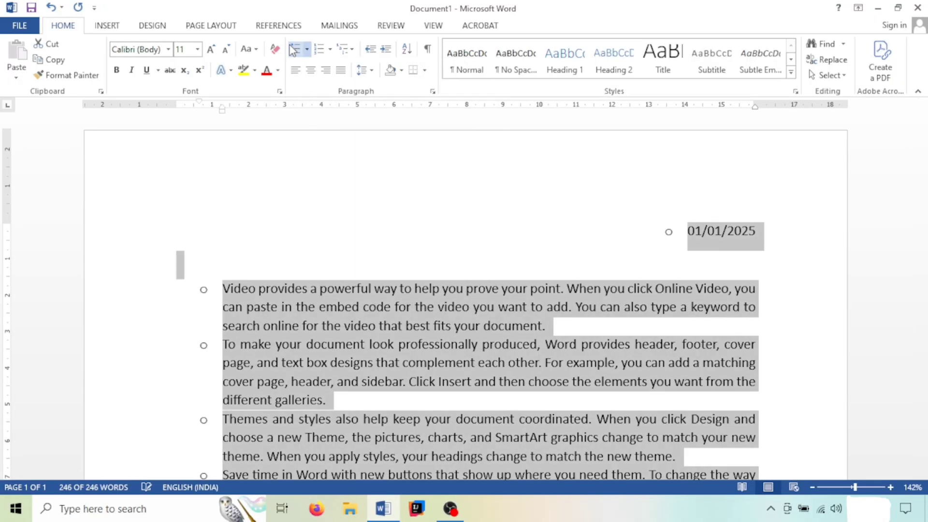
click(294, 50)
click(470, 180)
scroll(470, 180, down, 4)
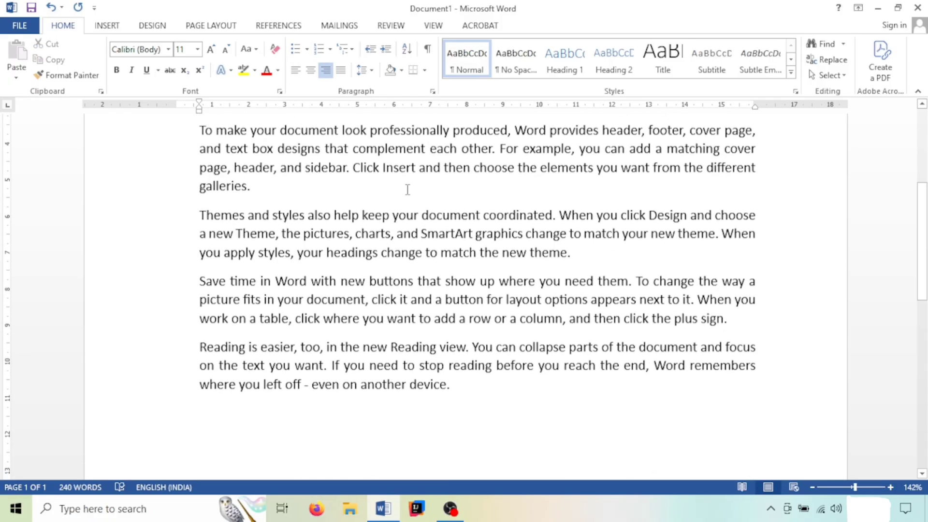
Apply the four-diamond bullet style to all the text in the document
key(ctrl+a)
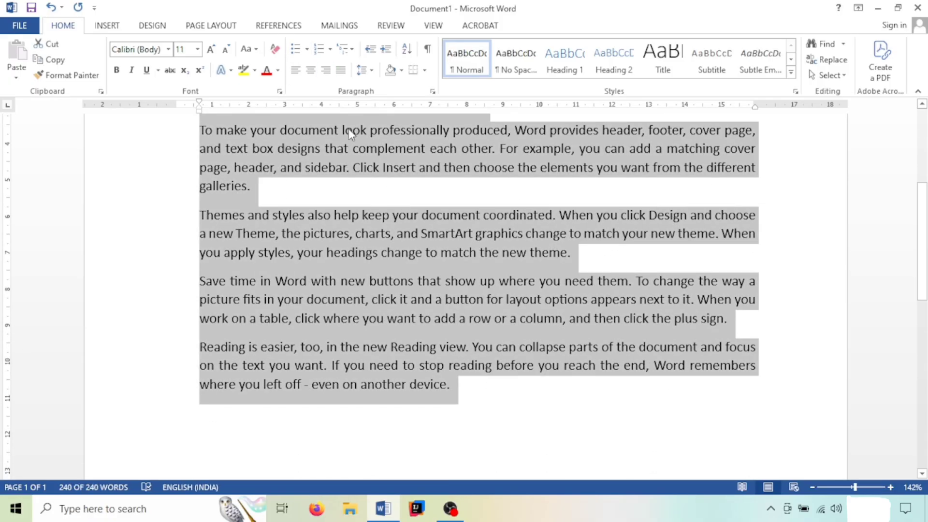
click(296, 50)
click(299, 54)
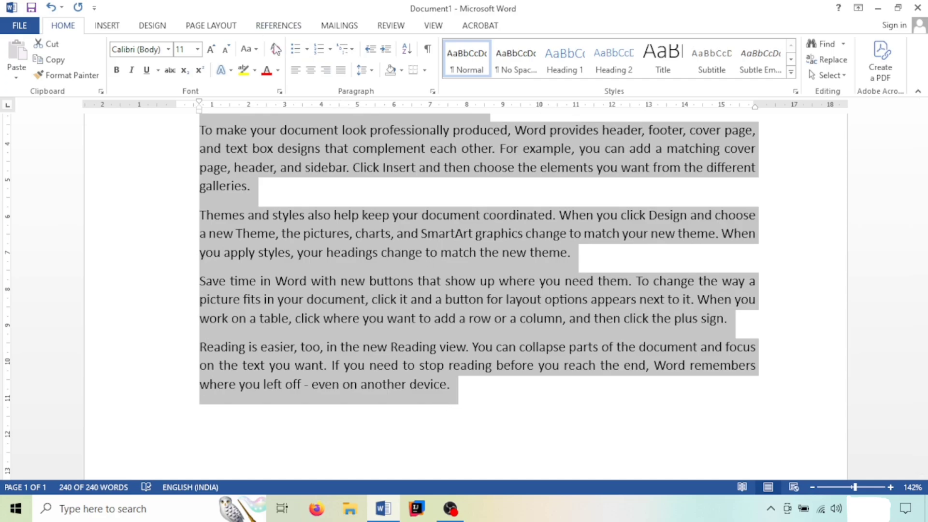
click(306, 49)
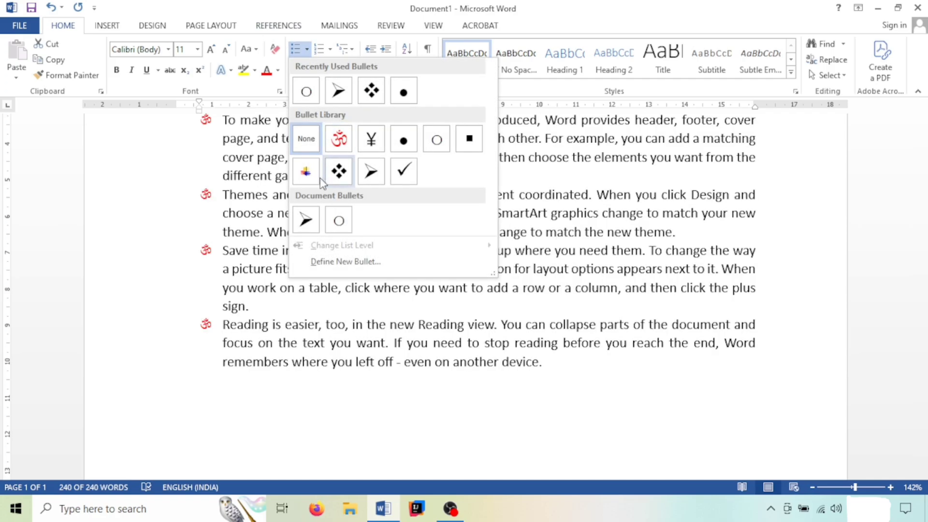
click(341, 167)
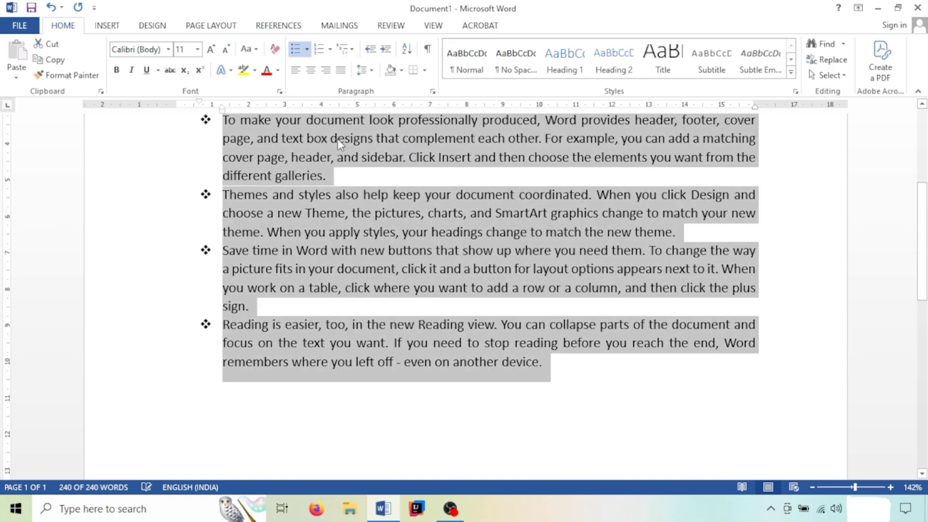
Remove the four-diamond bullets from all the text in the document
click(307, 49)
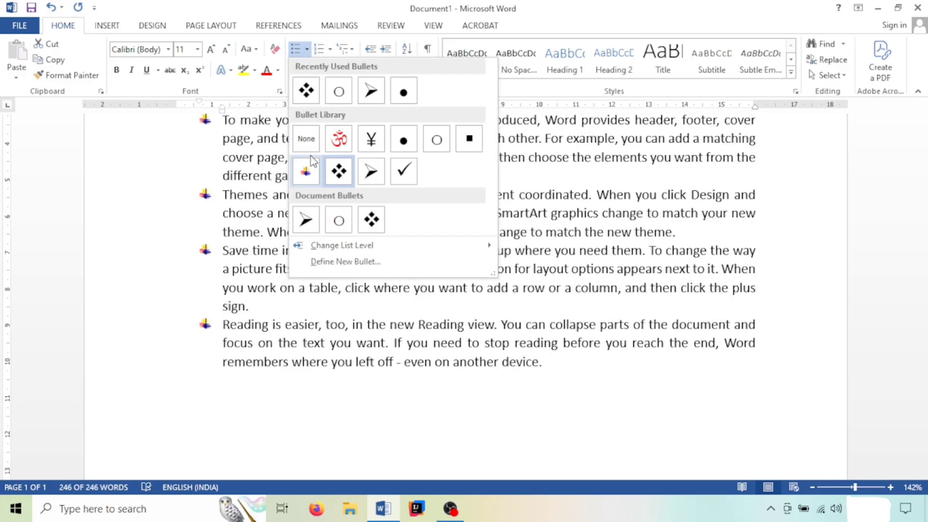
click(308, 139)
click(314, 152)
scroll(344, 234, up, 5)
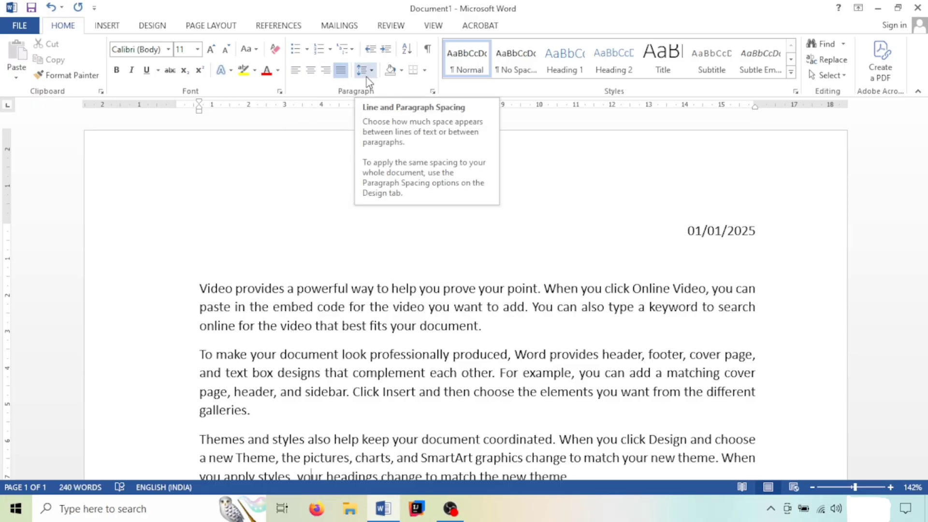
scroll(608, 334, down, 2)
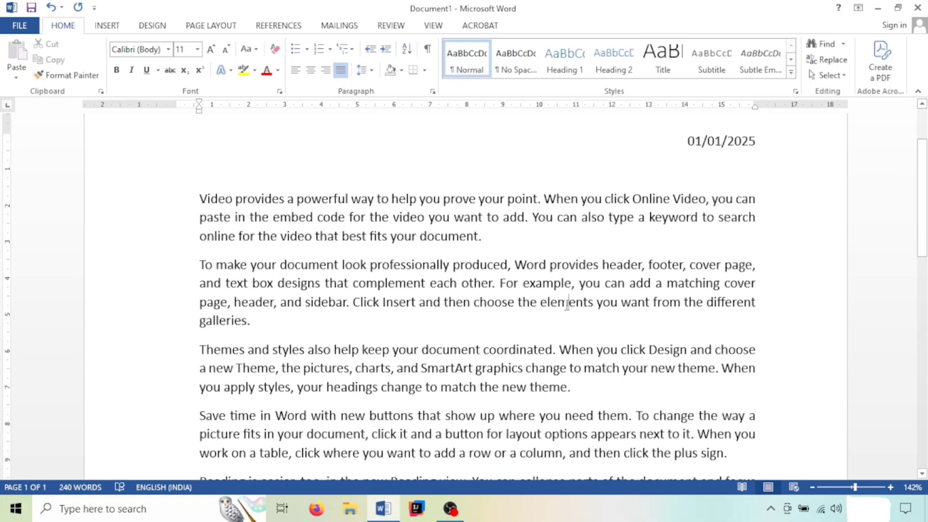
Set the line spacing of the first body paragraph and the blank line above it to 3.0
click(502, 320)
drag(325, 313, 228, 199)
click(401, 266)
drag(481, 240, 203, 180)
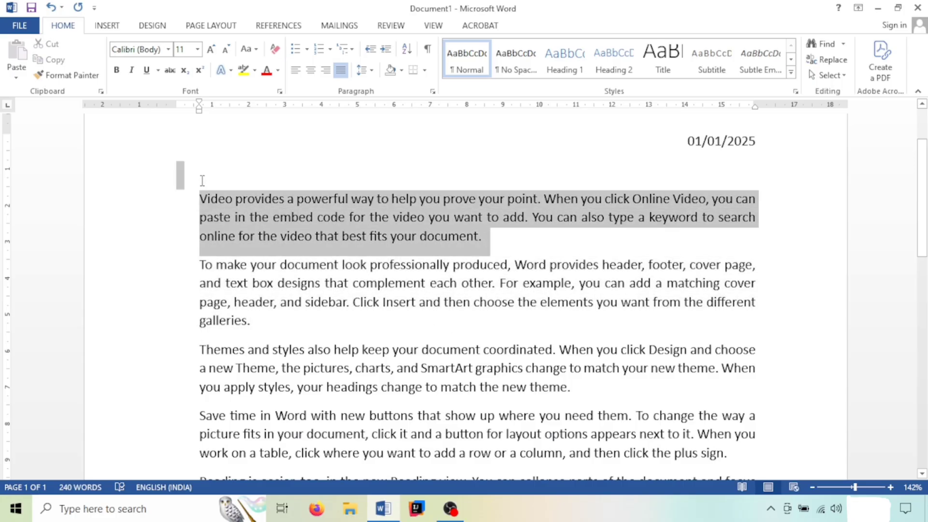
click(370, 71)
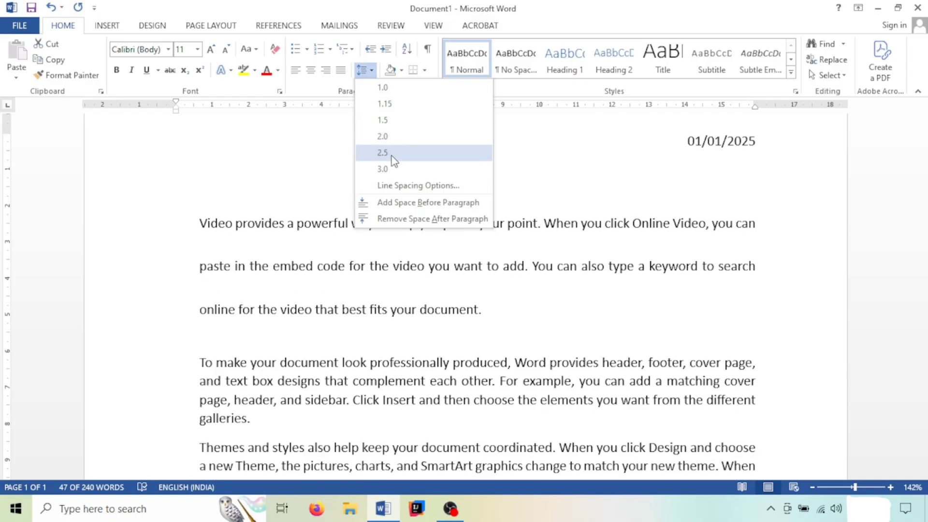
click(395, 170)
click(496, 376)
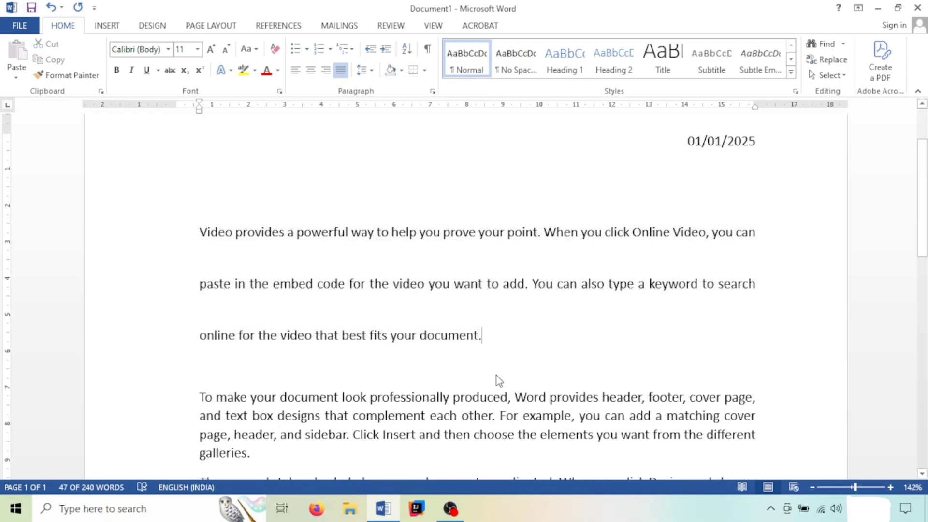
scroll(497, 375, down, 3)
scroll(423, 251, up, 2)
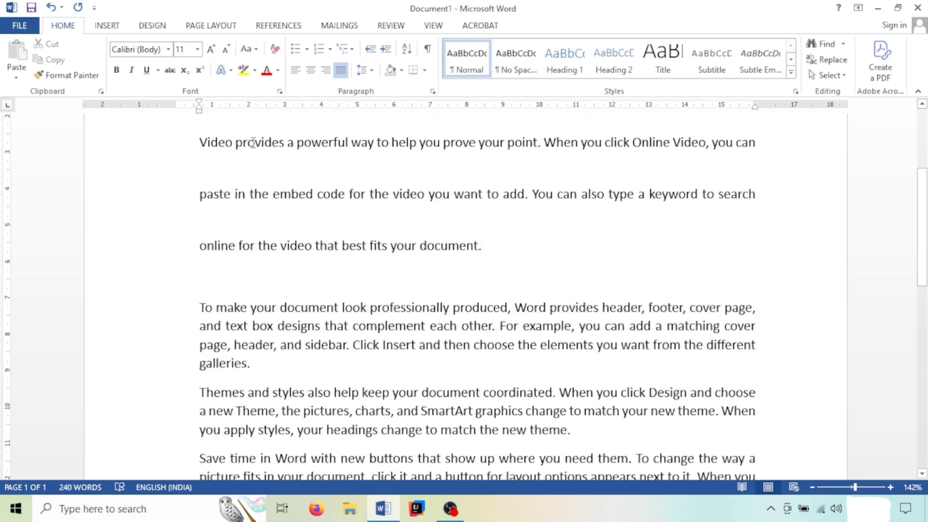
Set the line spacing of the first body paragraph, starting "Video provides", to 1.0
drag(499, 247, 228, 161)
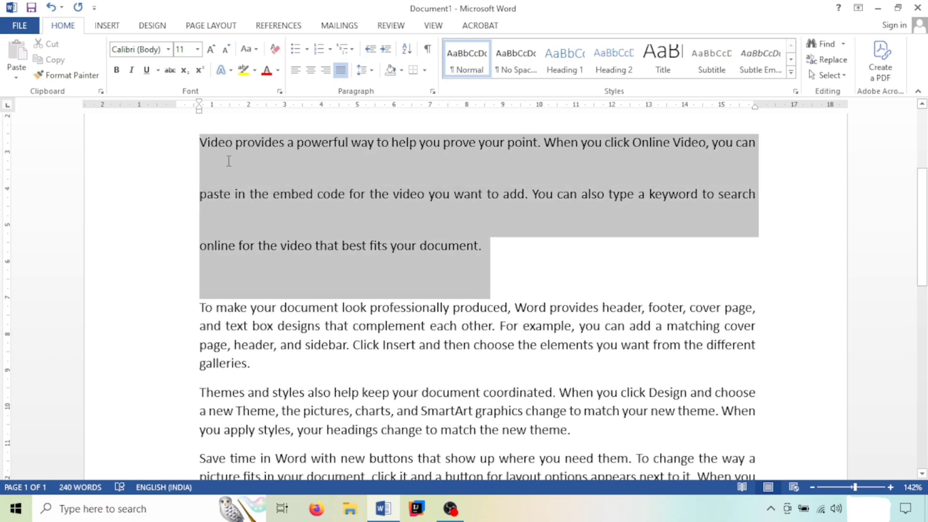
click(373, 72)
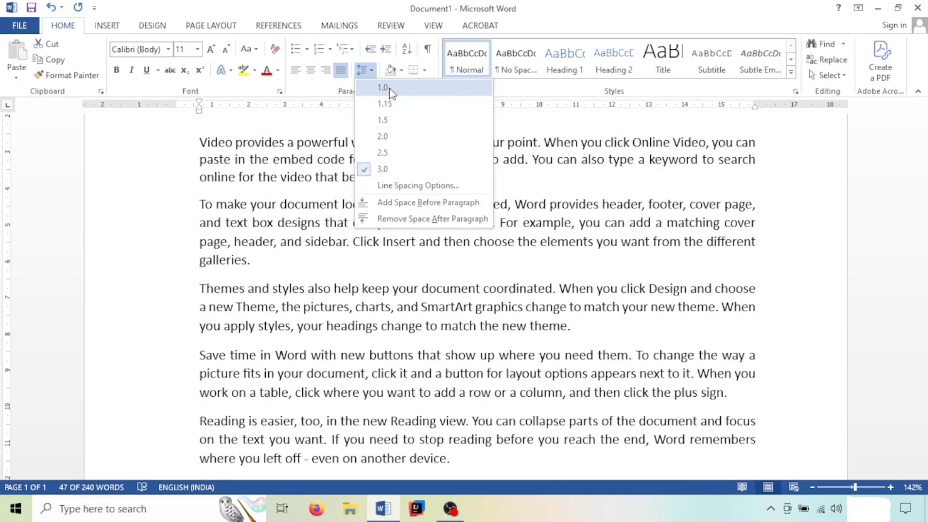
click(390, 92)
click(477, 229)
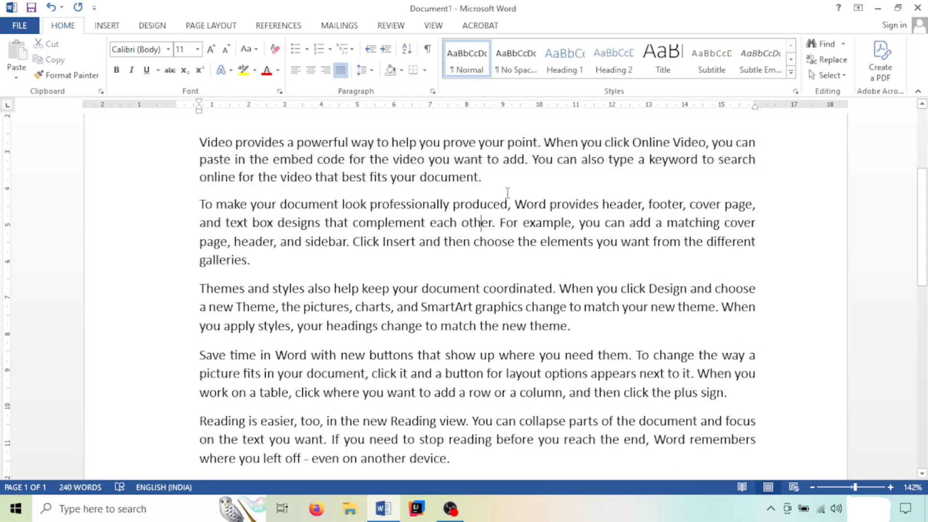
scroll(515, 181, up, 3)
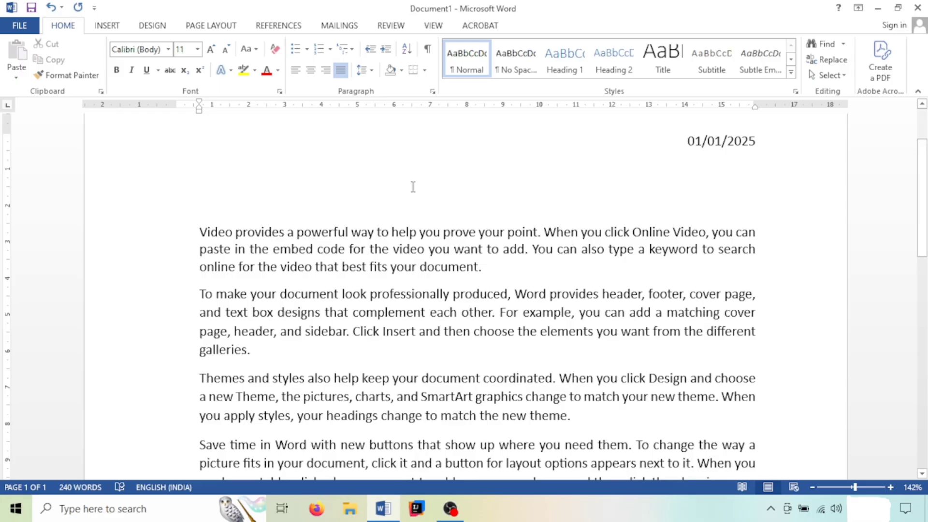
scroll(481, 275, down, 1)
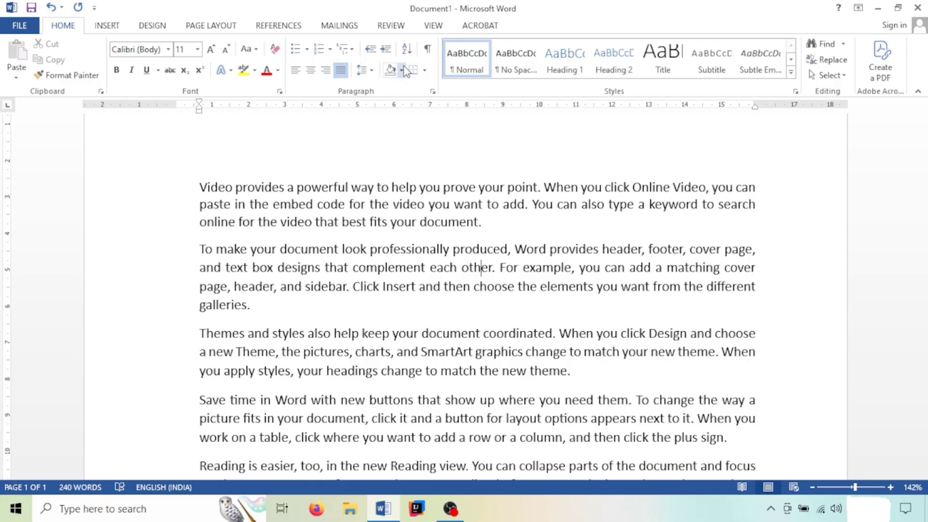
click(370, 71)
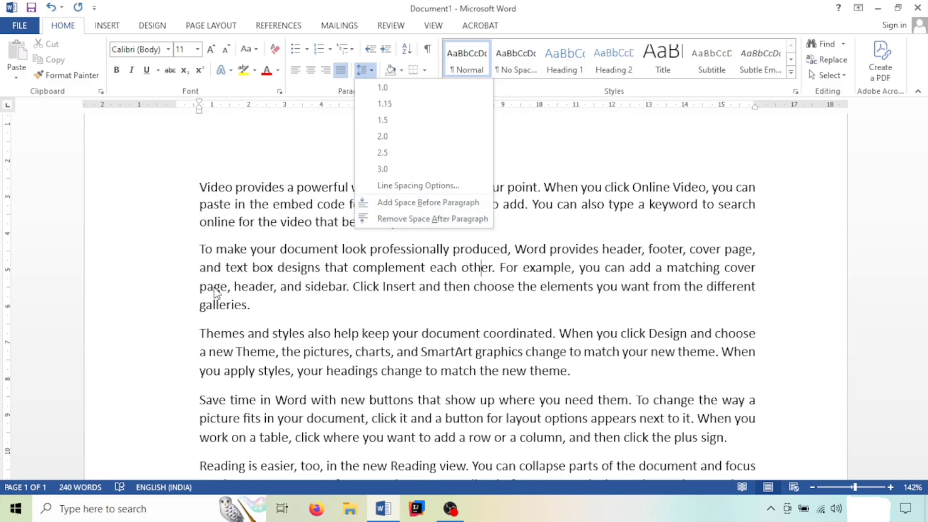
click(247, 297)
click(248, 268)
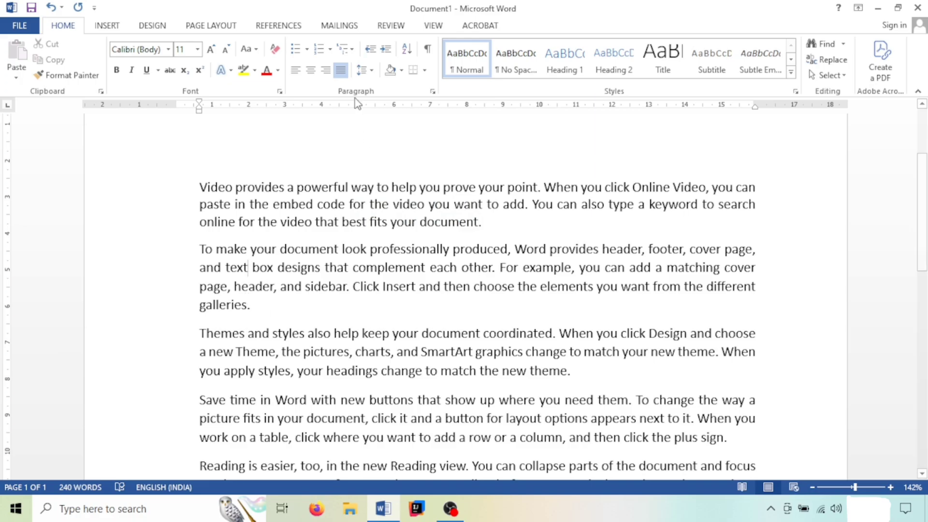
click(364, 70)
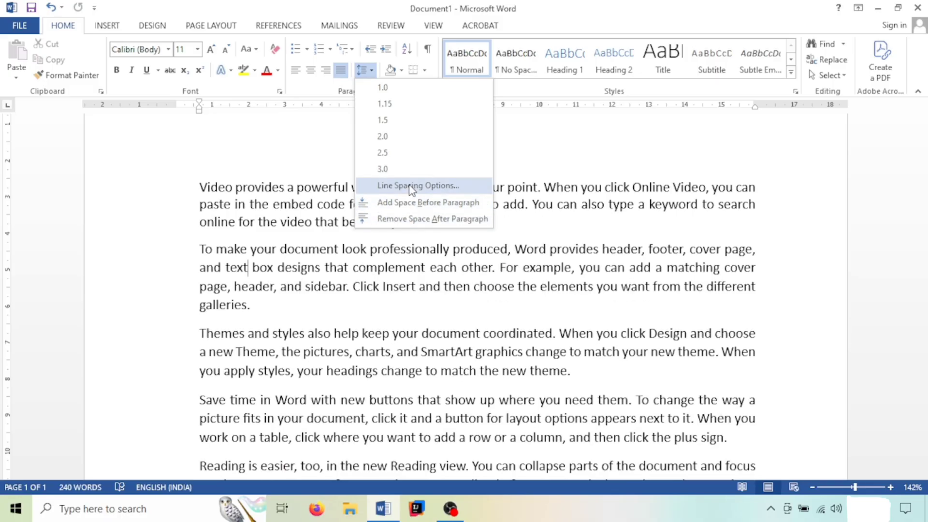
click(412, 188)
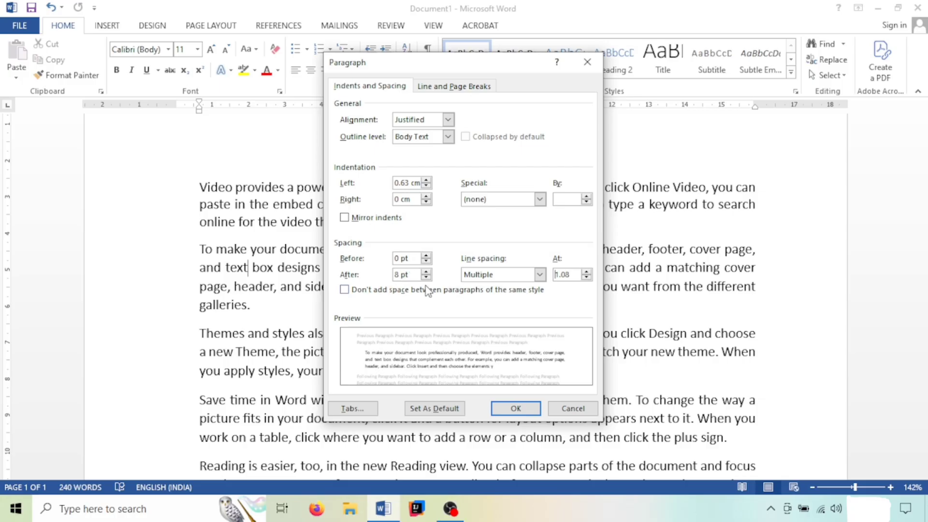
click(503, 275)
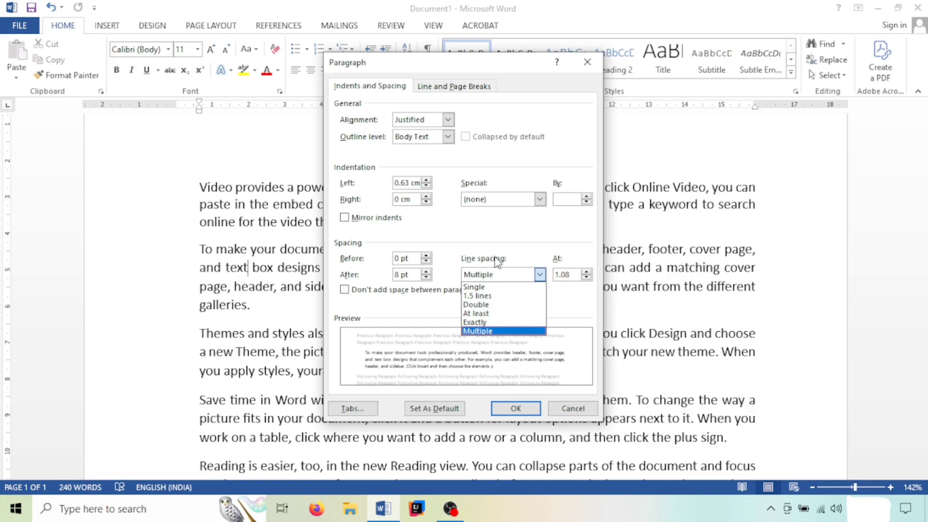
text(3)
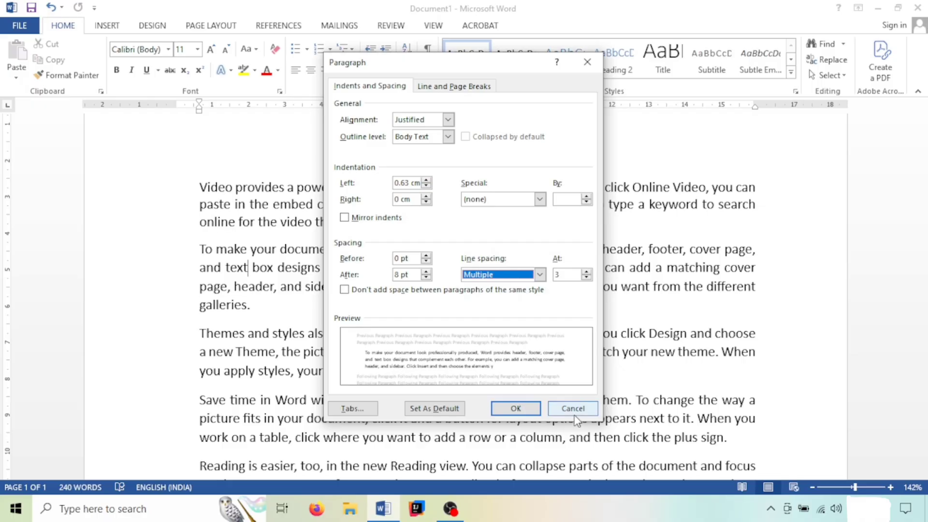
click(528, 409)
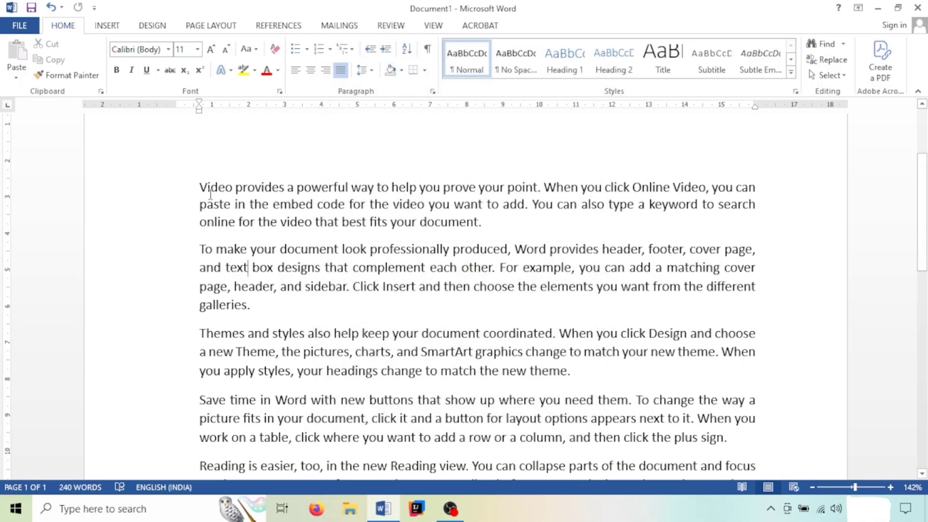
Highlight the text of the first body paragraph in light gray, leaving out its final period
drag(199, 186, 468, 227)
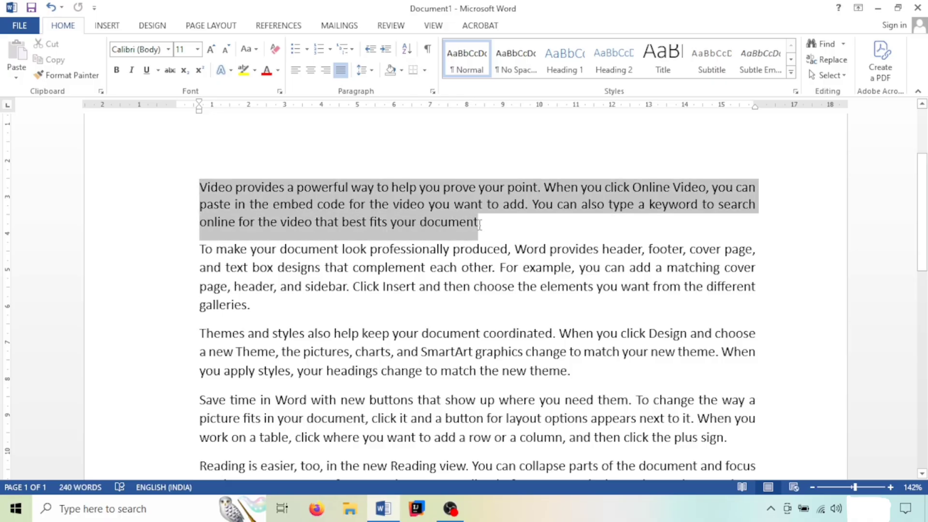
click(254, 70)
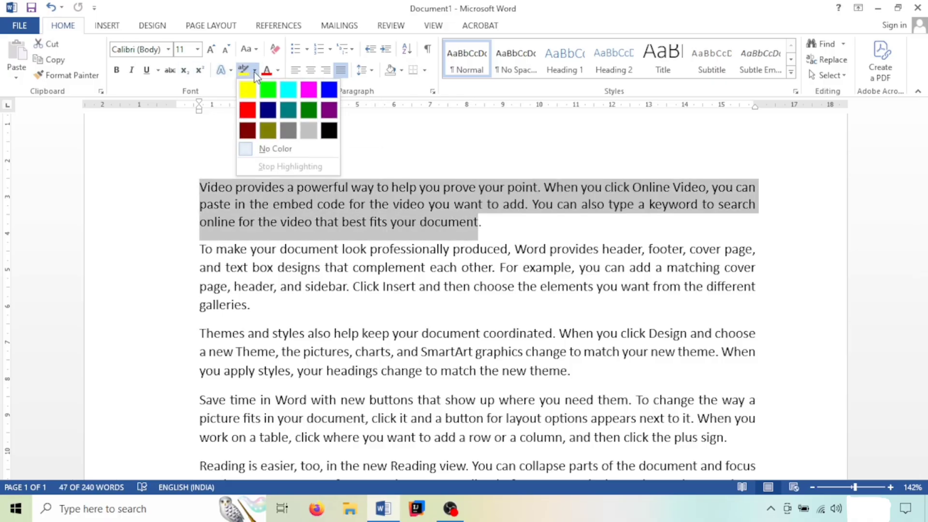
click(306, 131)
scroll(400, 245, down, 3)
scroll(395, 247, up, 2)
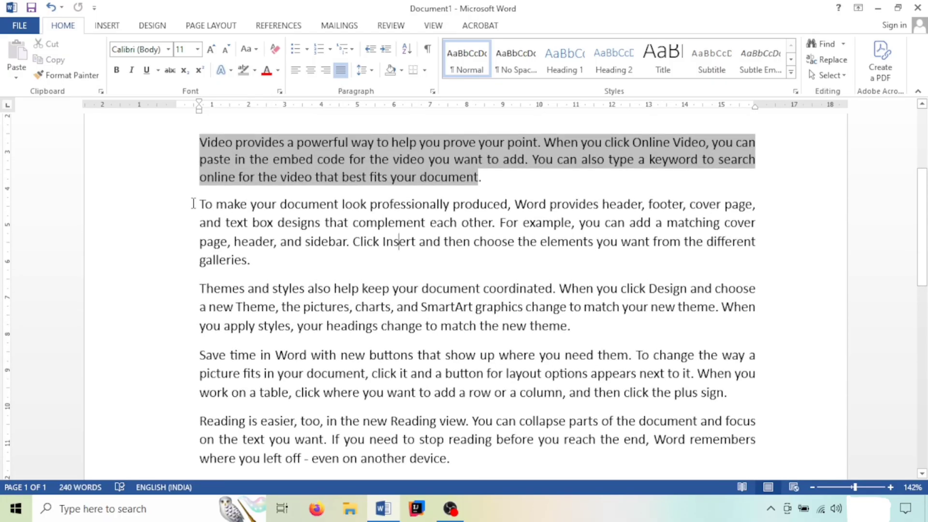
Apply a darker gray theme-color shading to the second and third body paragraphs
drag(193, 203, 574, 333)
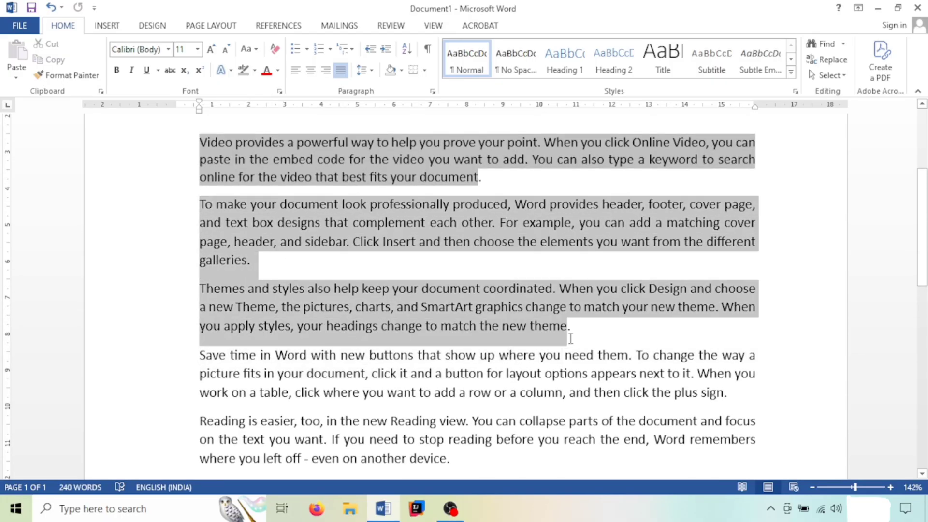
click(401, 69)
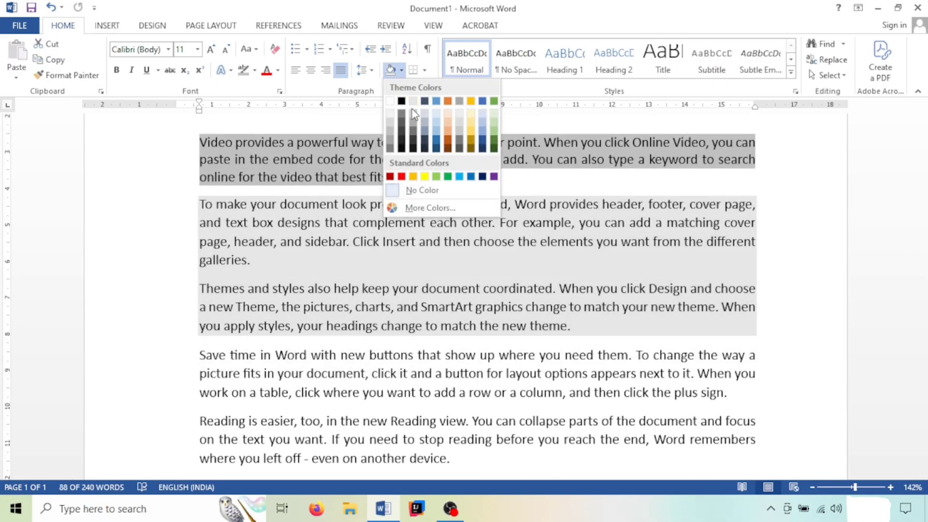
click(415, 122)
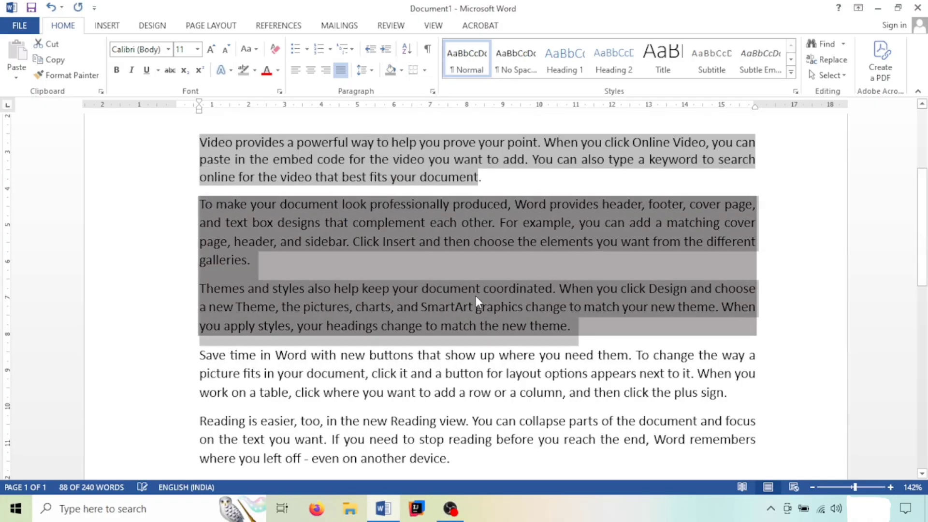
click(476, 296)
scroll(448, 201, up, 3)
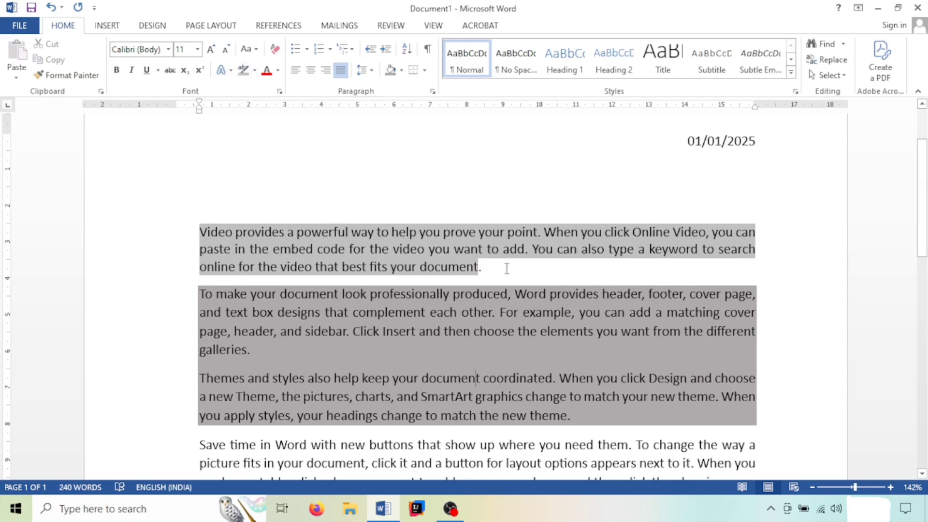
scroll(506, 269, down, 1)
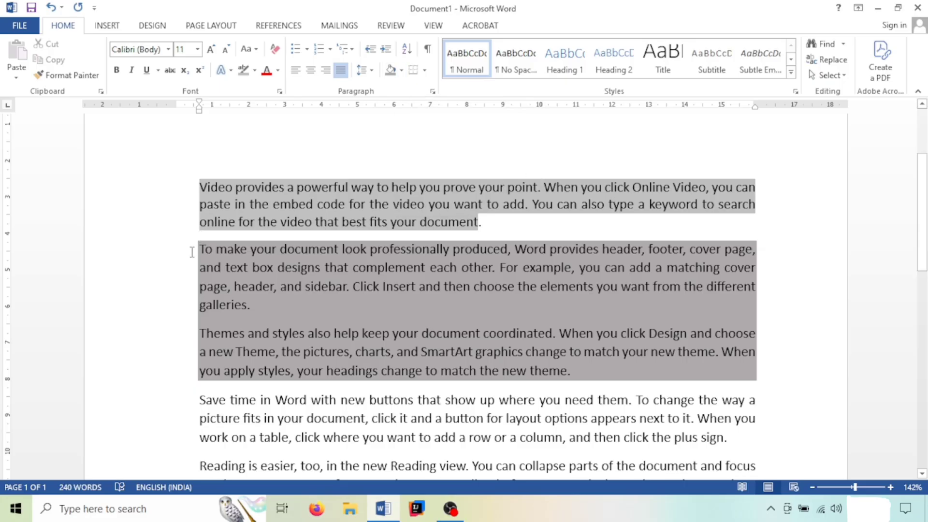
drag(192, 252, 346, 287)
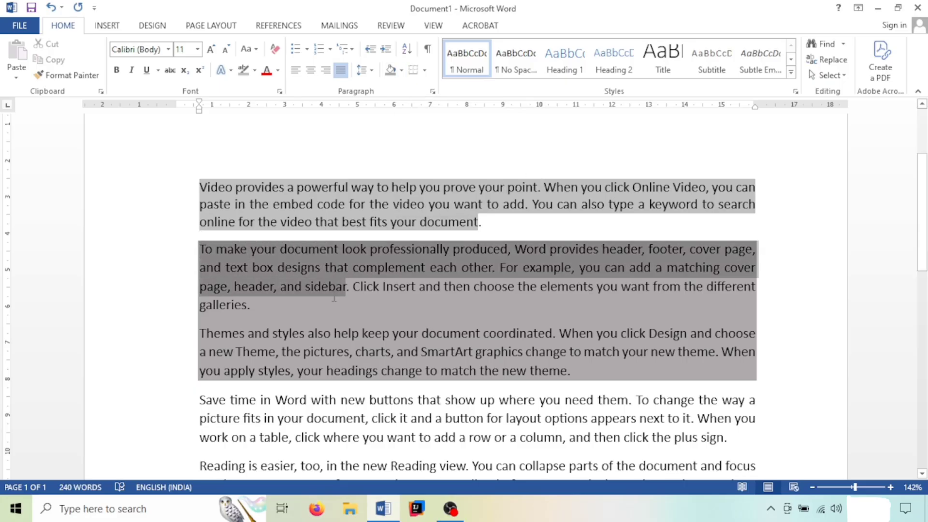
click(416, 317)
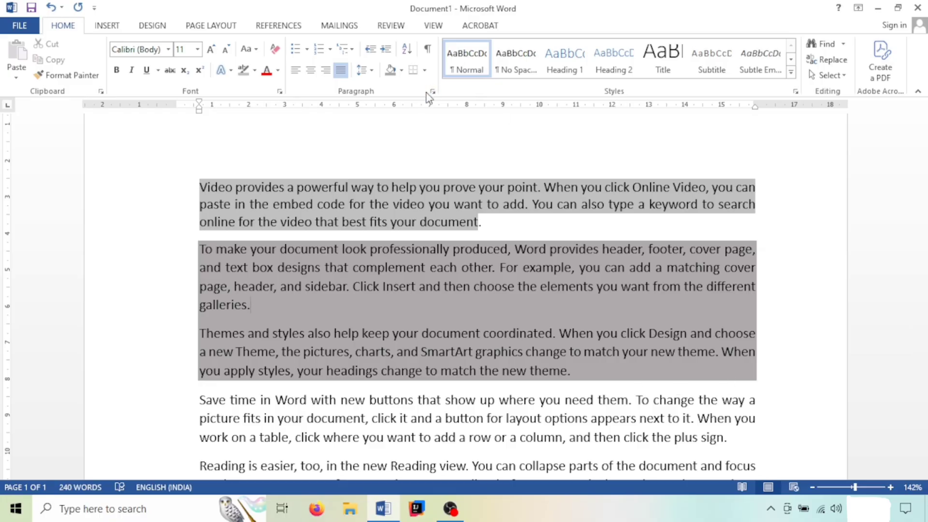
click(424, 70)
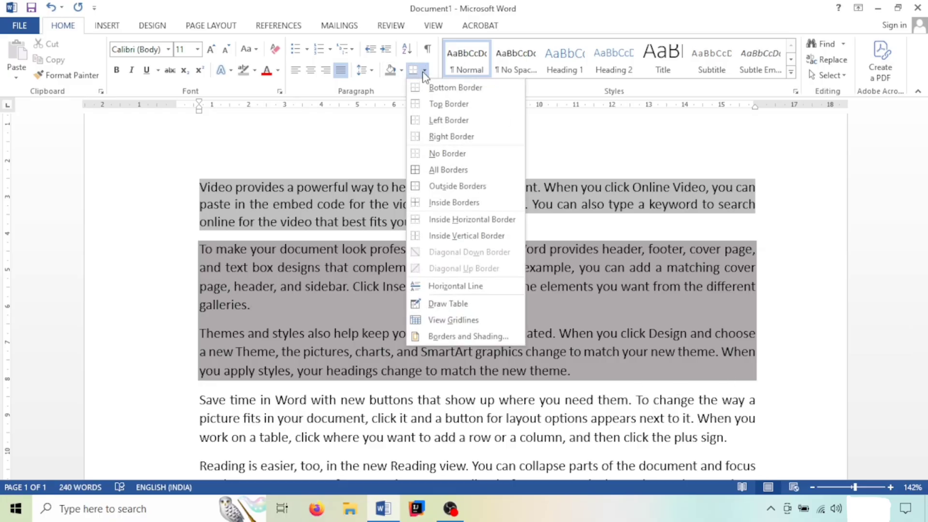
click(425, 73)
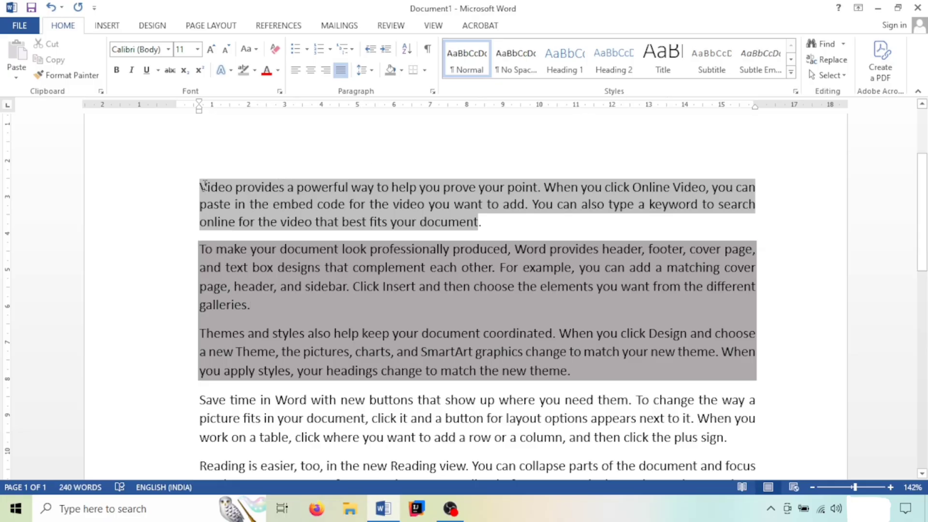
Enter the word "Typing" on the blank left-aligned line below the date and select that line
click(198, 151)
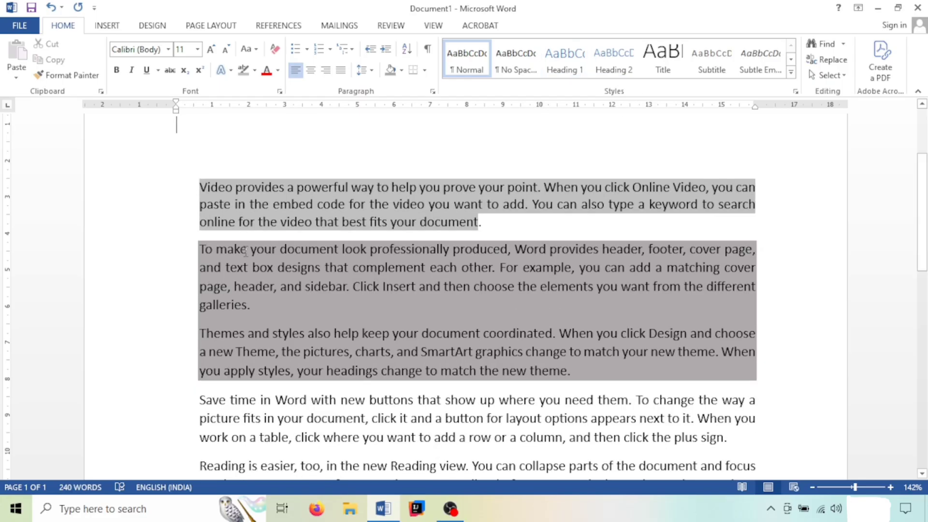
scroll(290, 188, up, 3)
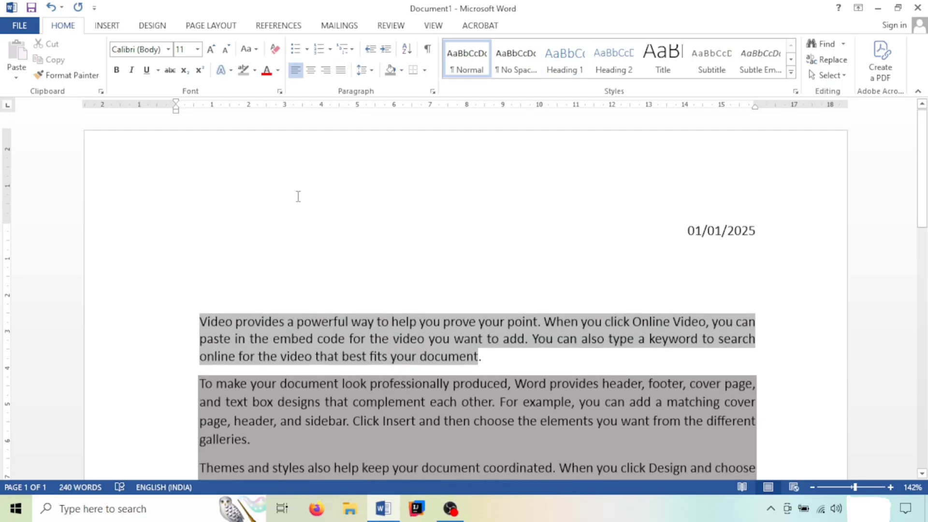
text(Typing)
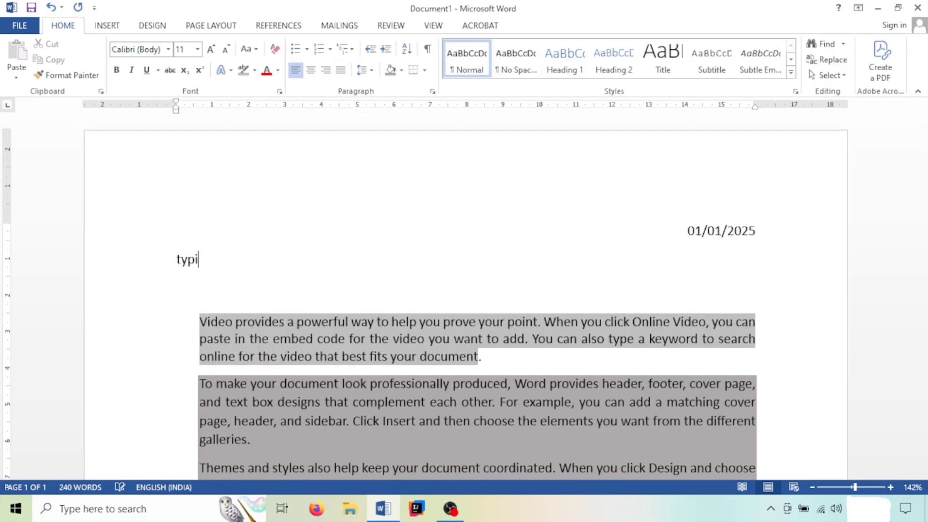
triple_click(196, 246)
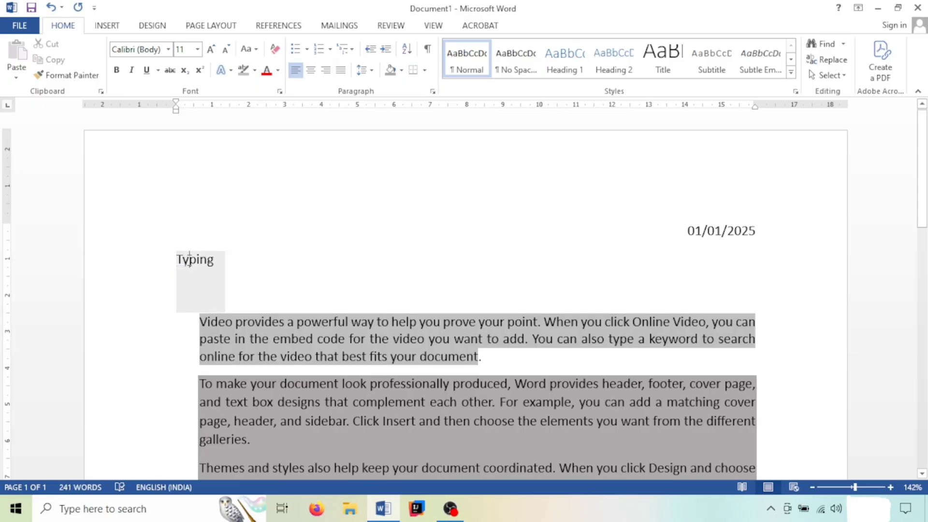
Apply the Heading 2 style to the selected "Typing" line and deselect it
click(607, 65)
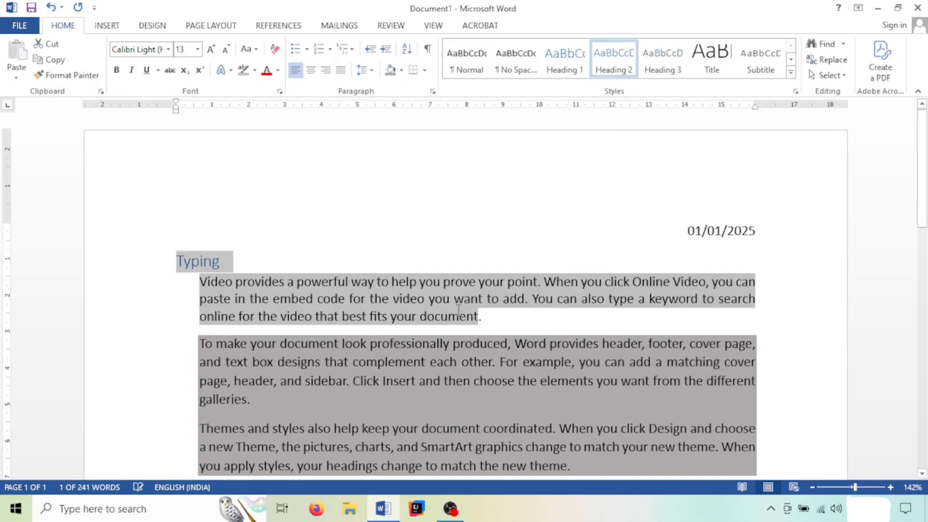
click(460, 315)
Collapse the content beneath the "Typing" heading and expand it again
mouse_move(166, 259)
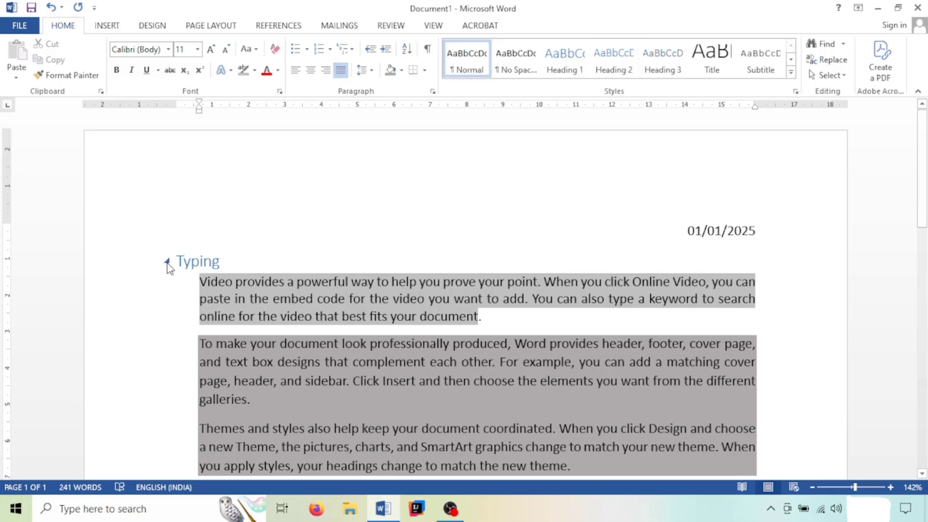
click(167, 261)
click(292, 346)
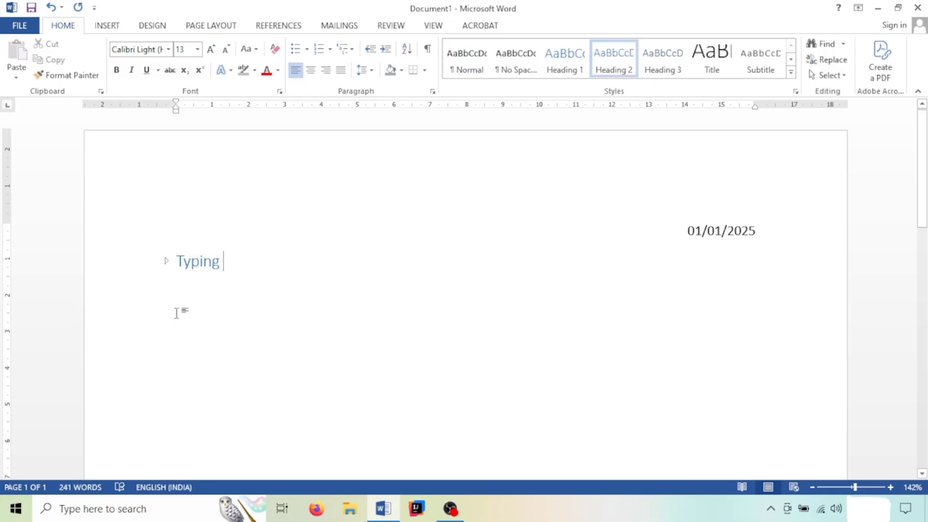
click(167, 262)
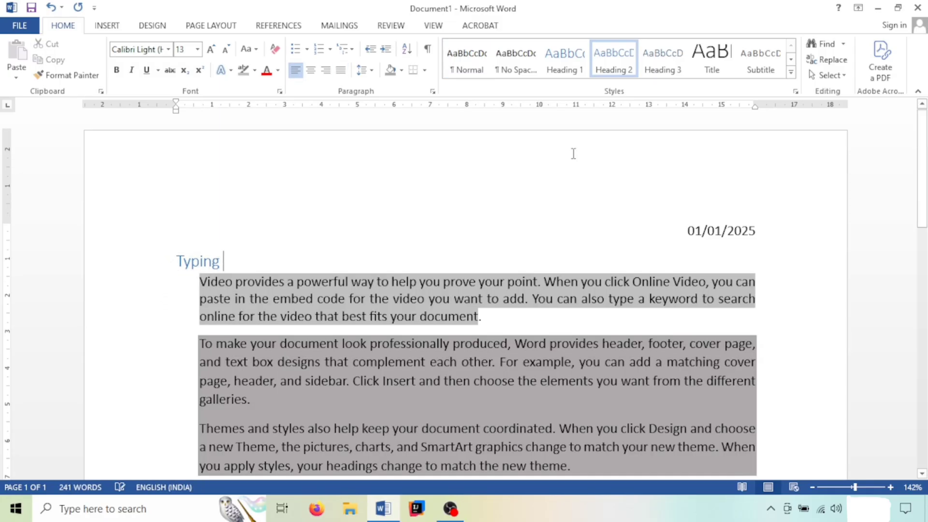
View the full Paragraph settings and the full Font settings for the date line, closing each without changes
key(Up)
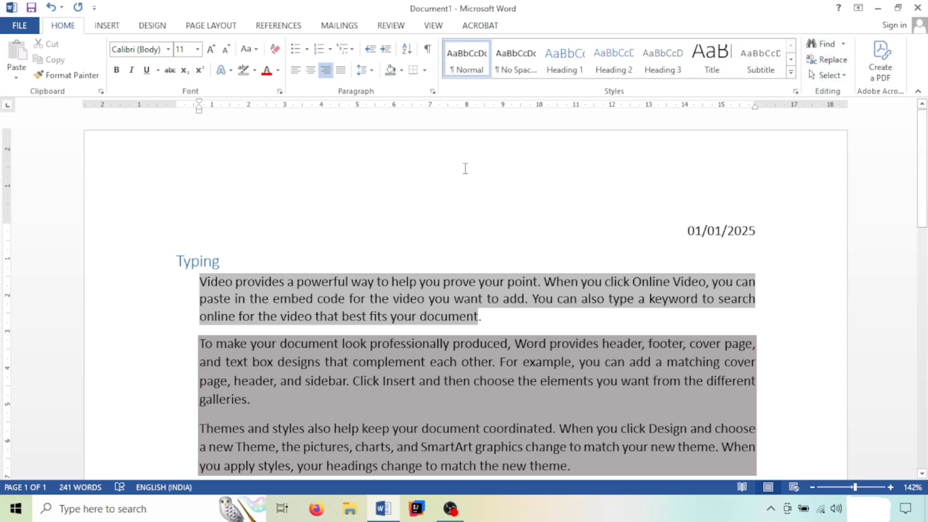
click(432, 91)
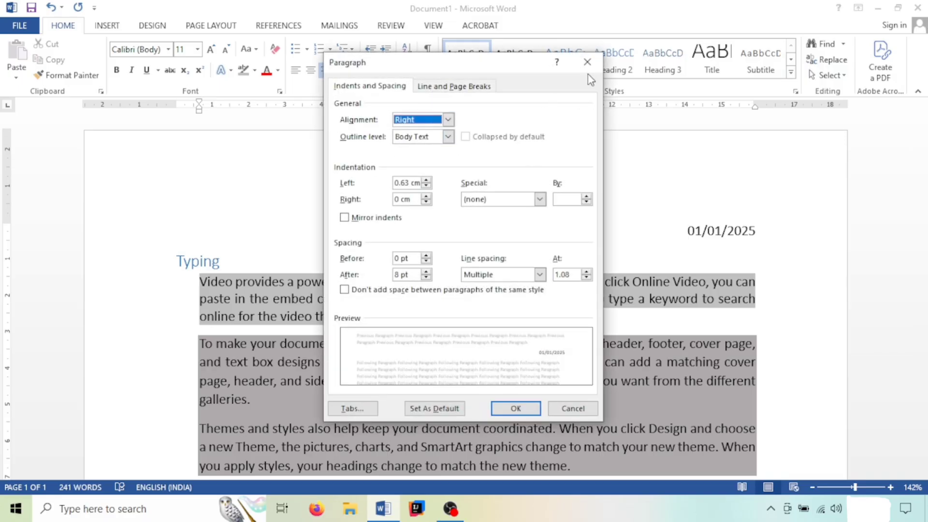
click(587, 62)
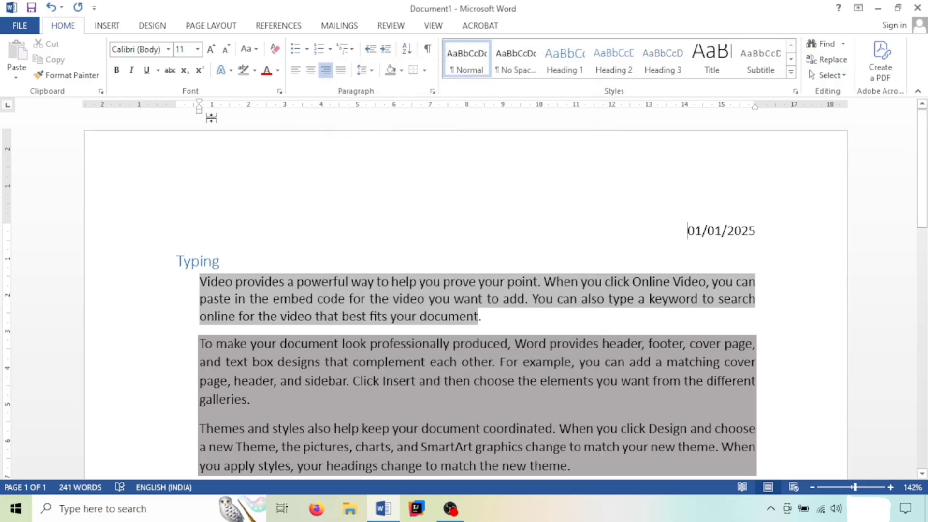
click(279, 91)
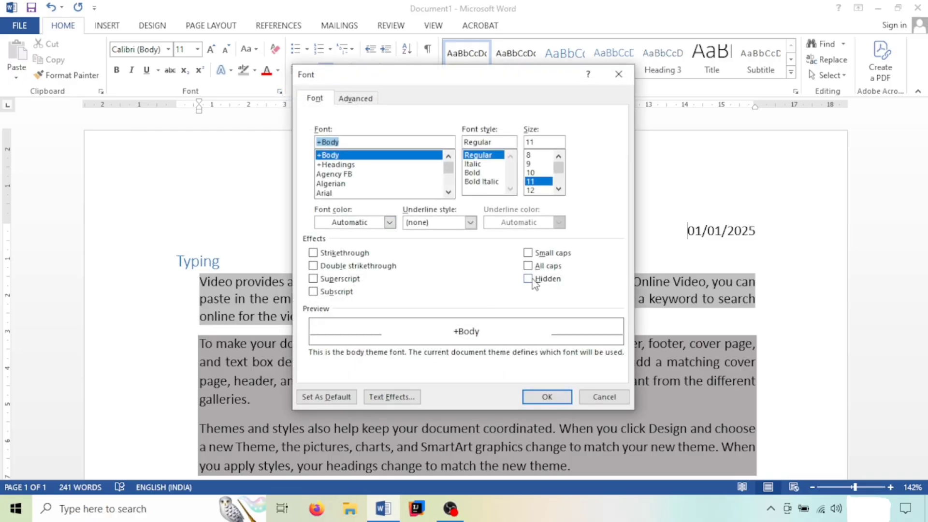
click(589, 397)
scroll(699, 277, down, 3)
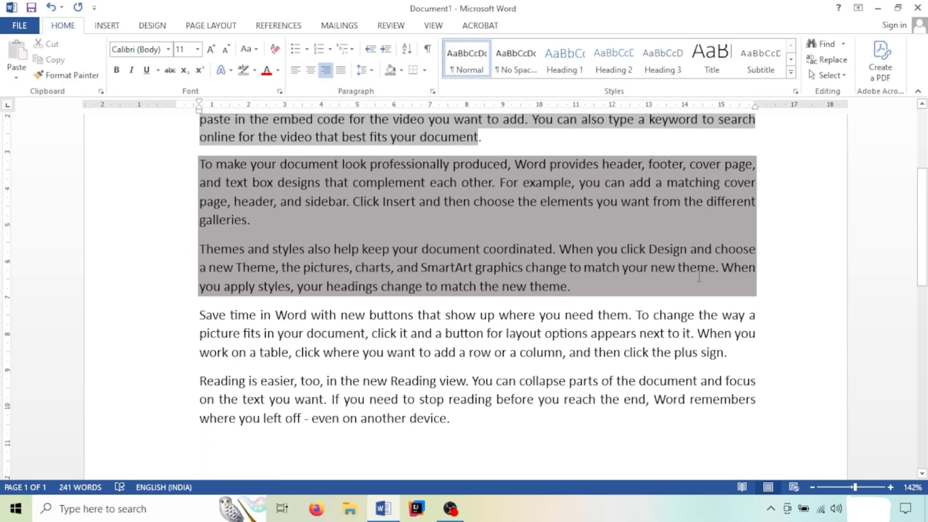